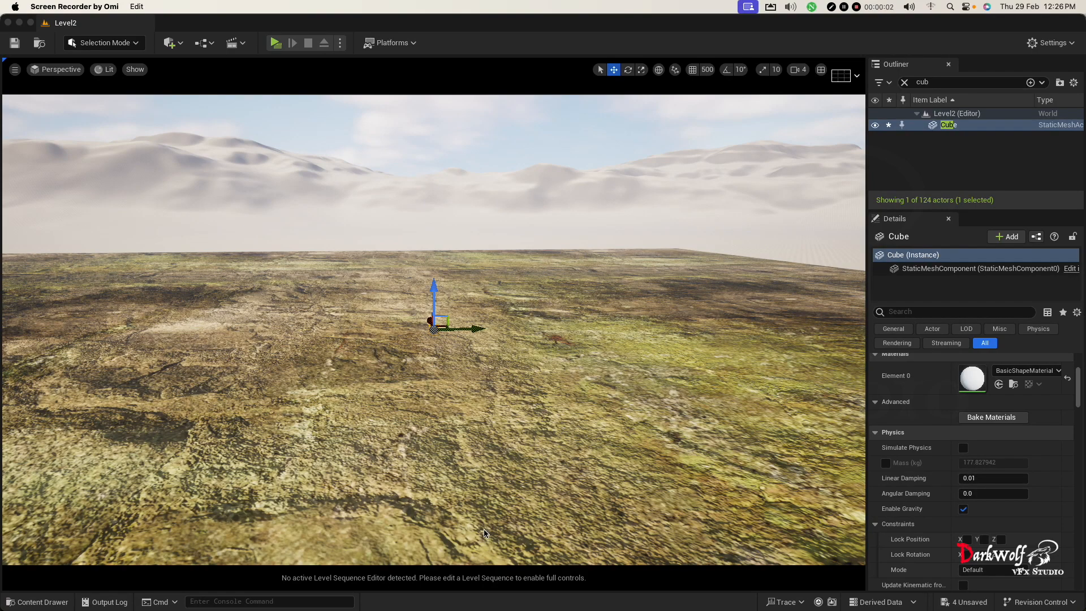
Step: Look up "procedu" in the plugin list to check that the Procedural Content Generation Framework plugins are enabled
{"action": "right_click_drag", "start_coordinate": [524, 485], "coordinate": [543, 481]}
{"action": "left_click_drag", "start_coordinate": [543, 480], "coordinate": [447, 423], "text": "alt"}
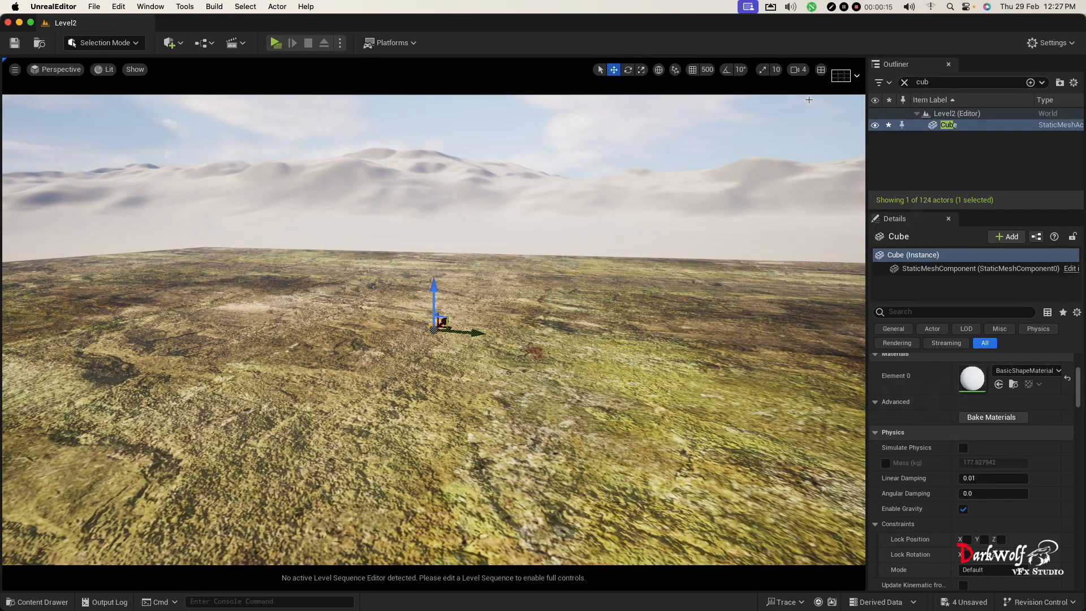
{"action": "left_click", "coordinate": [1046, 43]}
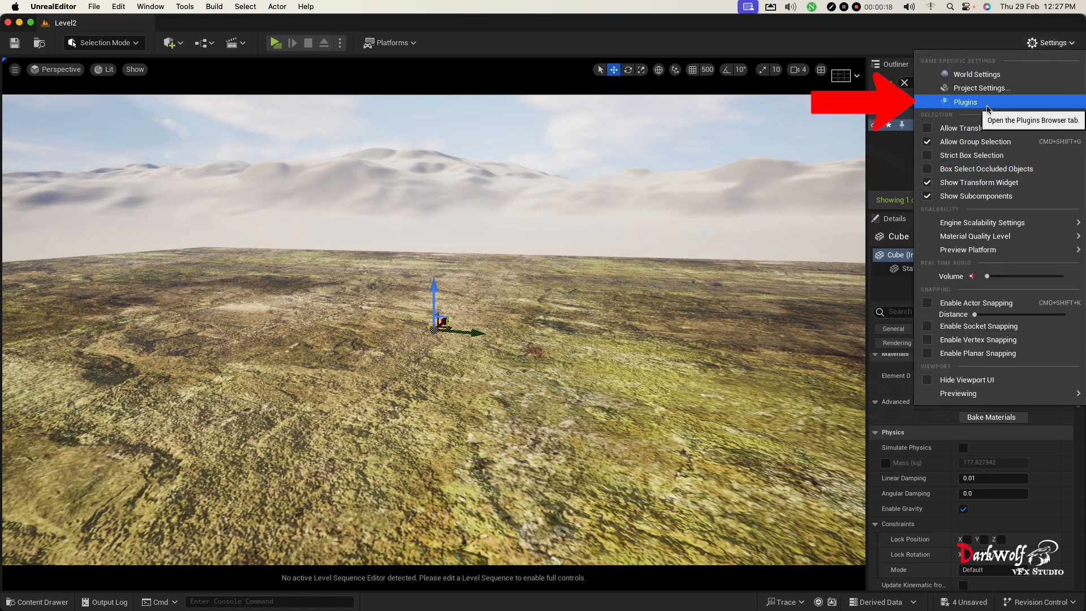
{"action": "left_click", "coordinate": [965, 102]}
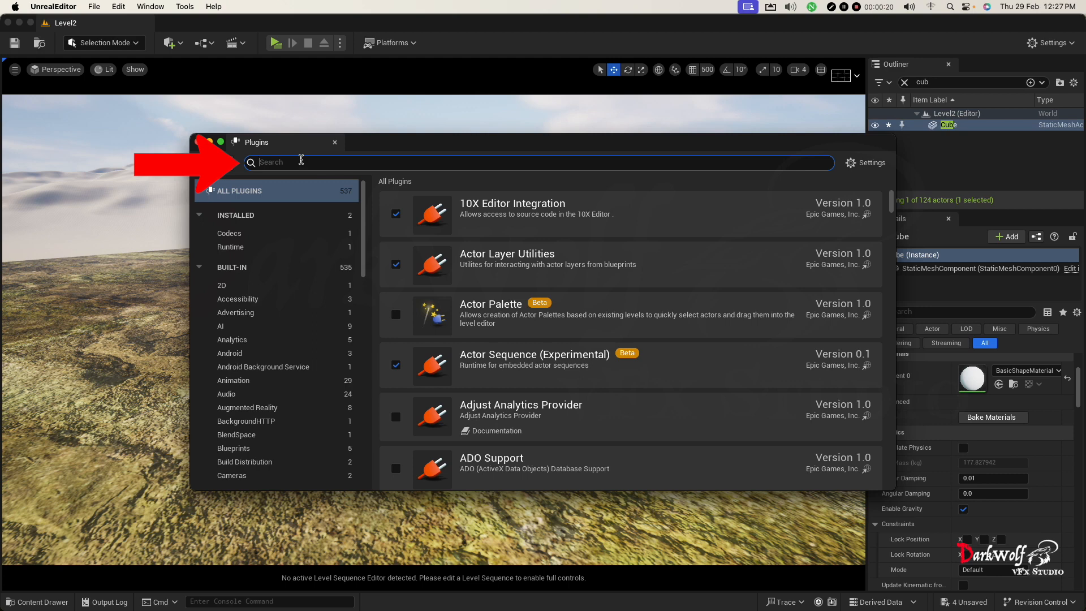
{"action": "type", "text": "procedu"}
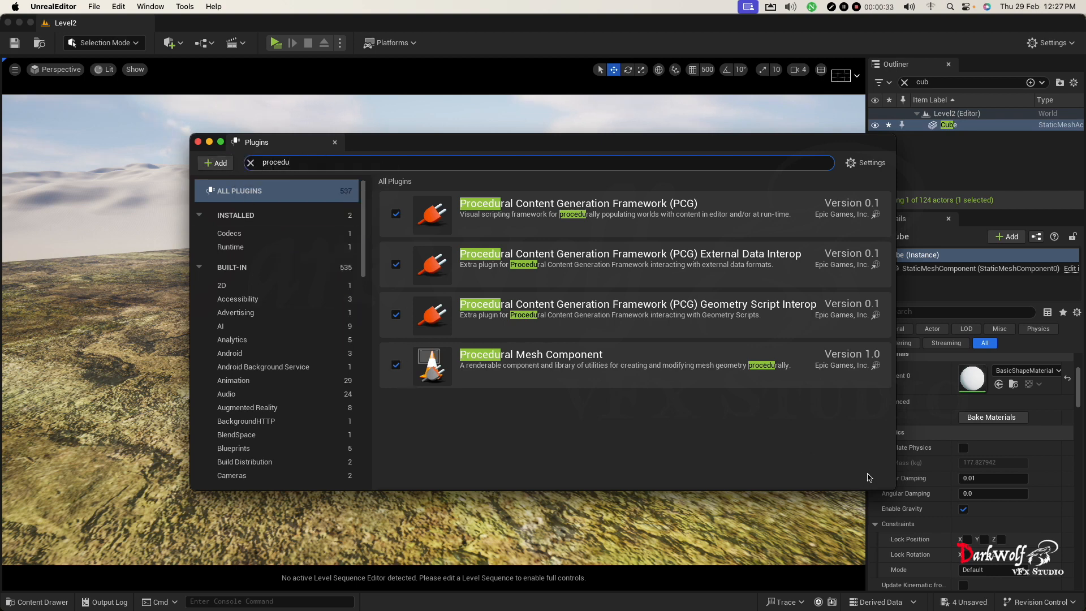
{"action": "left_click", "coordinate": [198, 141]}
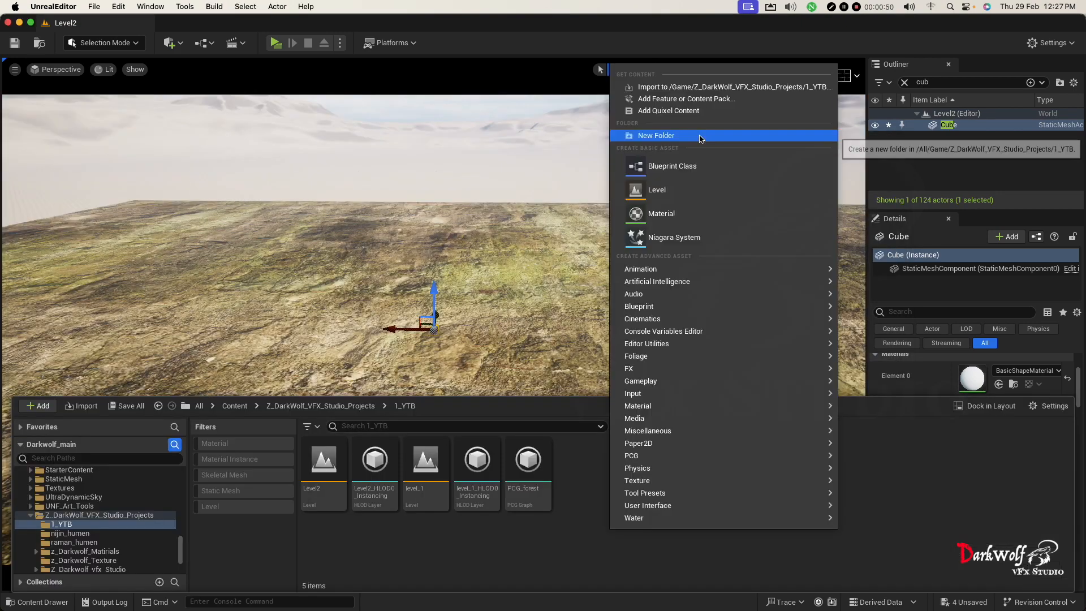
Step: Create a folder named Pr inside the 1_YTB folder and open it
{"action": "left_click", "coordinate": [699, 135]}
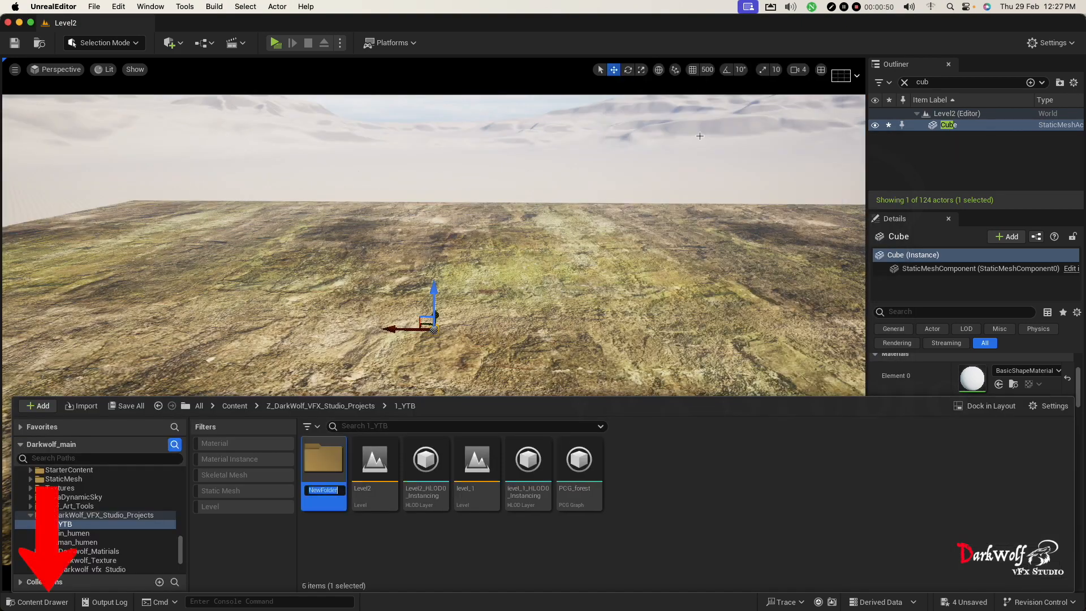
{"action": "type", "text": "r"}
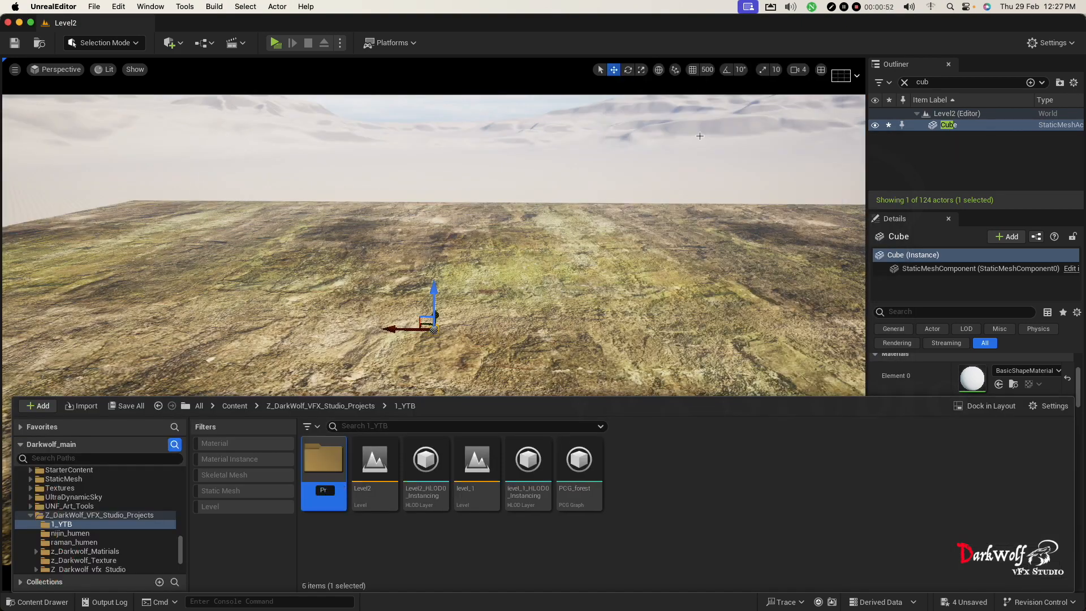
{"action": "double_click", "coordinate": [324, 478]}
Step: Create a PCG Graph asset named PCG_Forest in the Pr folder and open it for editing
{"action": "right_click", "coordinate": [394, 519]}
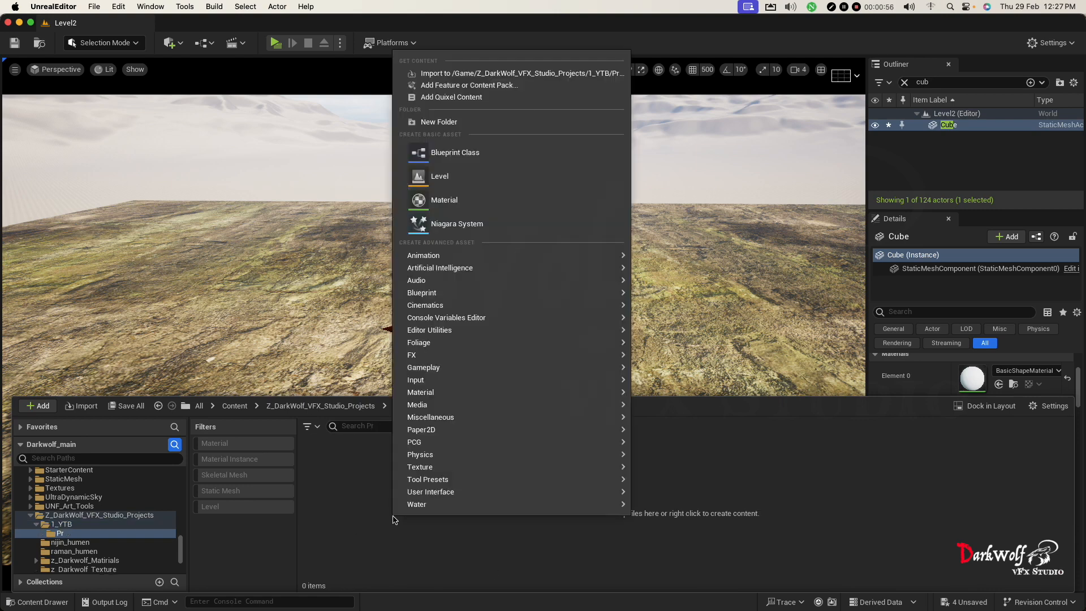
{"action": "mouse_move", "coordinate": [424, 446]}
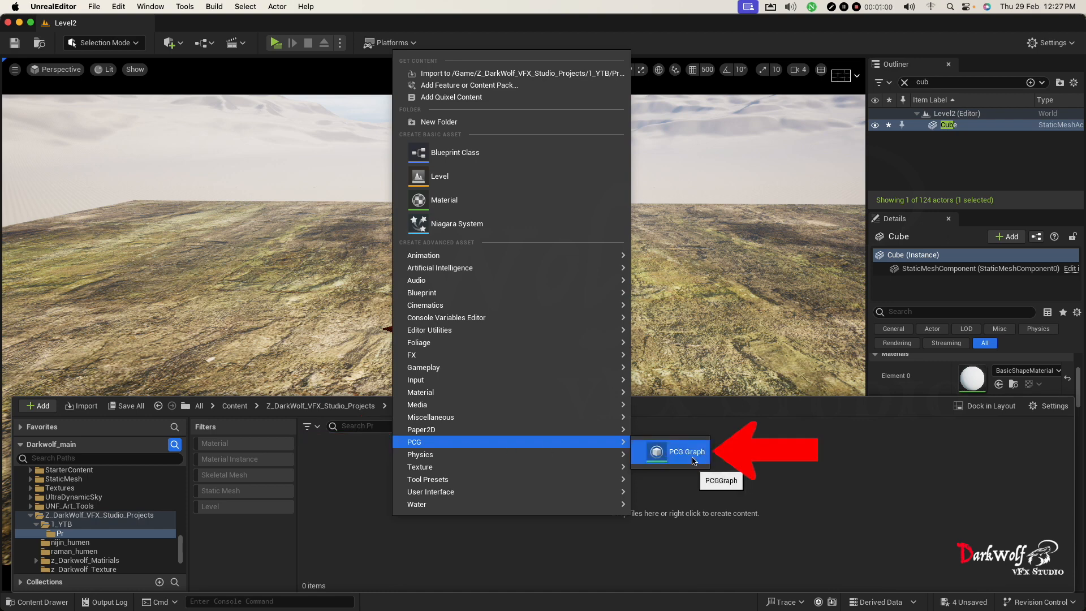
{"action": "left_click", "coordinate": [686, 452]}
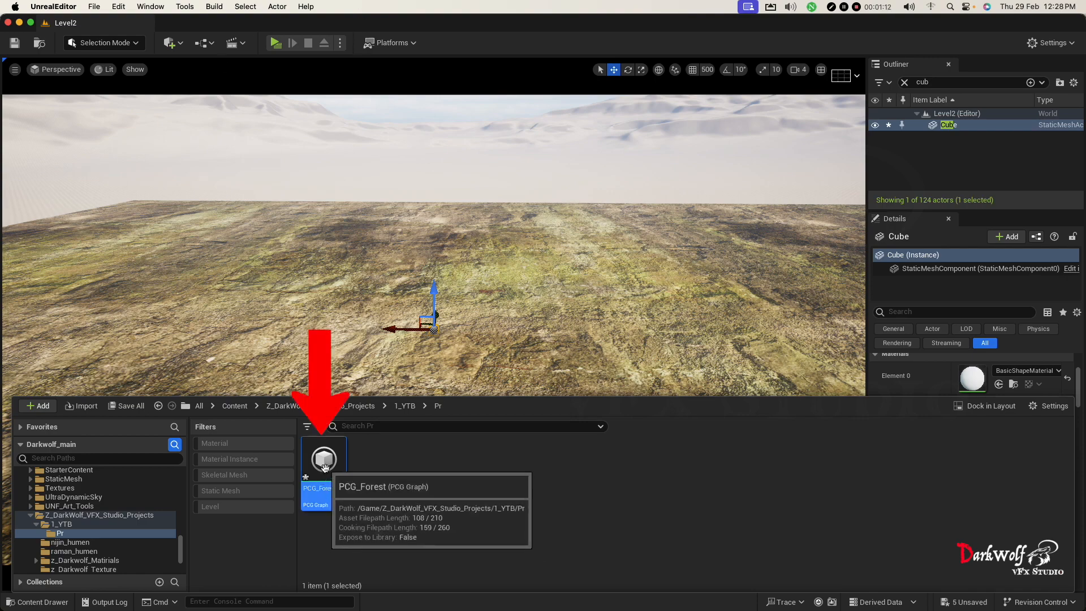
{"action": "double_click", "coordinate": [320, 498]}
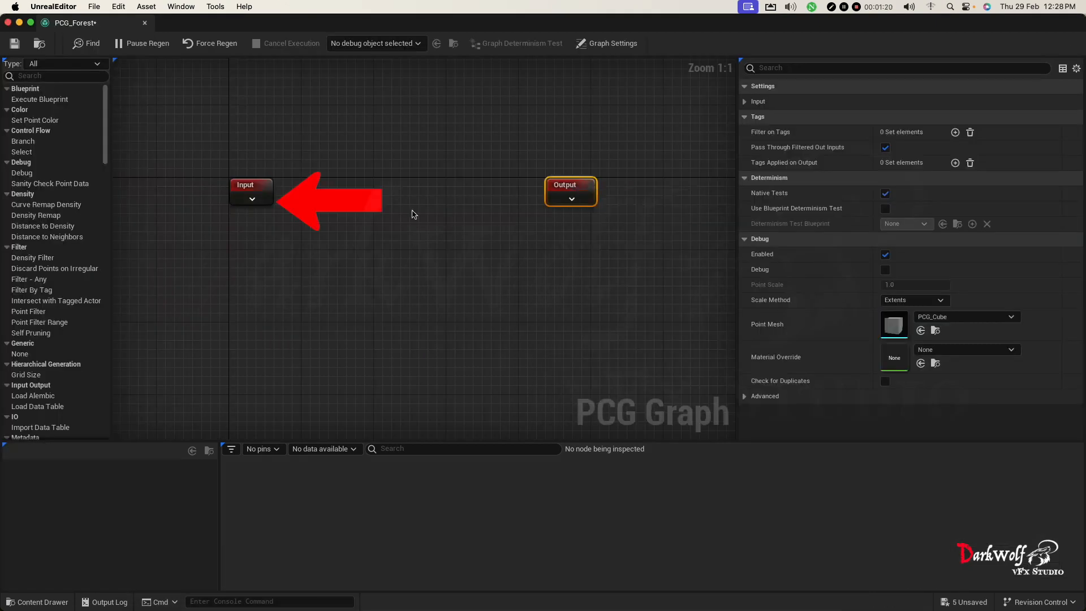
Step: Expand the Input node, connect a new Surface Sampler to its Landscape pin, and arrange the sampler beside it
{"action": "left_click", "coordinate": [253, 199]}
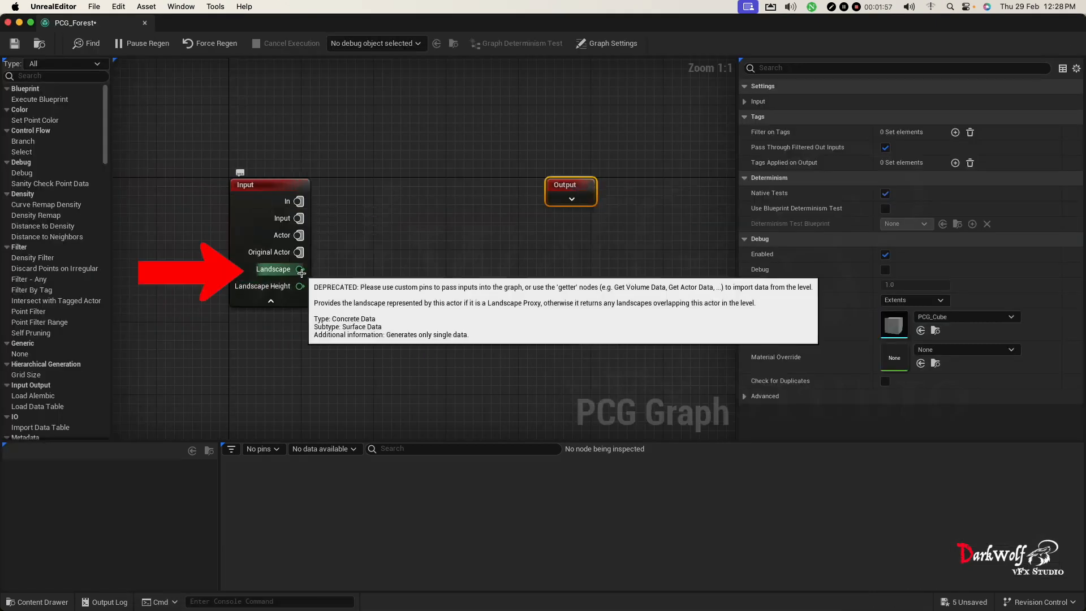
{"action": "left_click_drag", "start_coordinate": [300, 274], "coordinate": [446, 310]}
{"action": "type", "text": "surfac"}
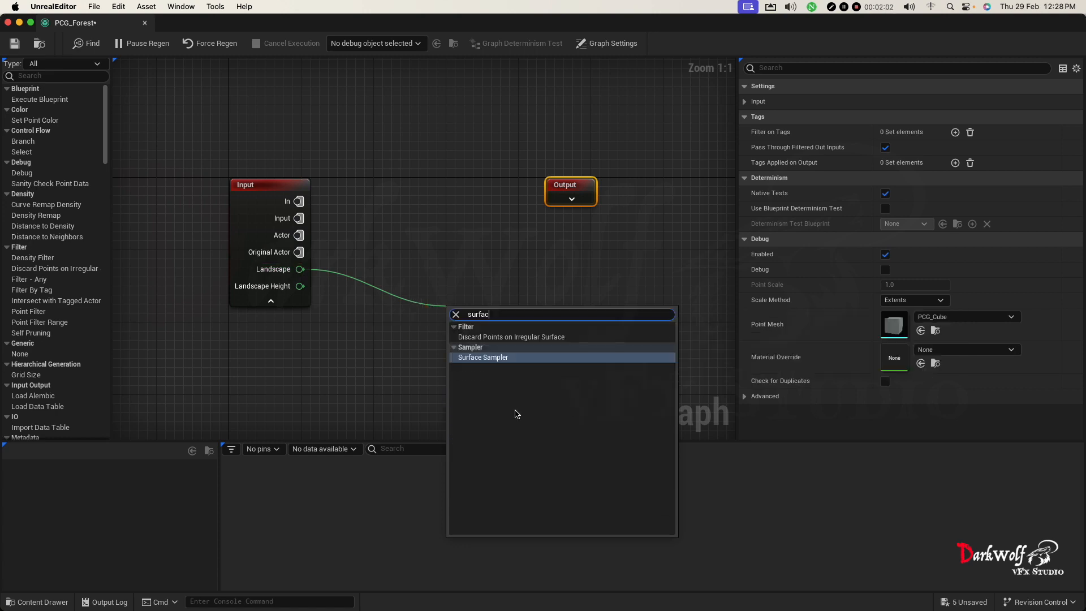
{"action": "left_click", "coordinate": [501, 357]}
{"action": "left_click", "coordinate": [503, 361]}
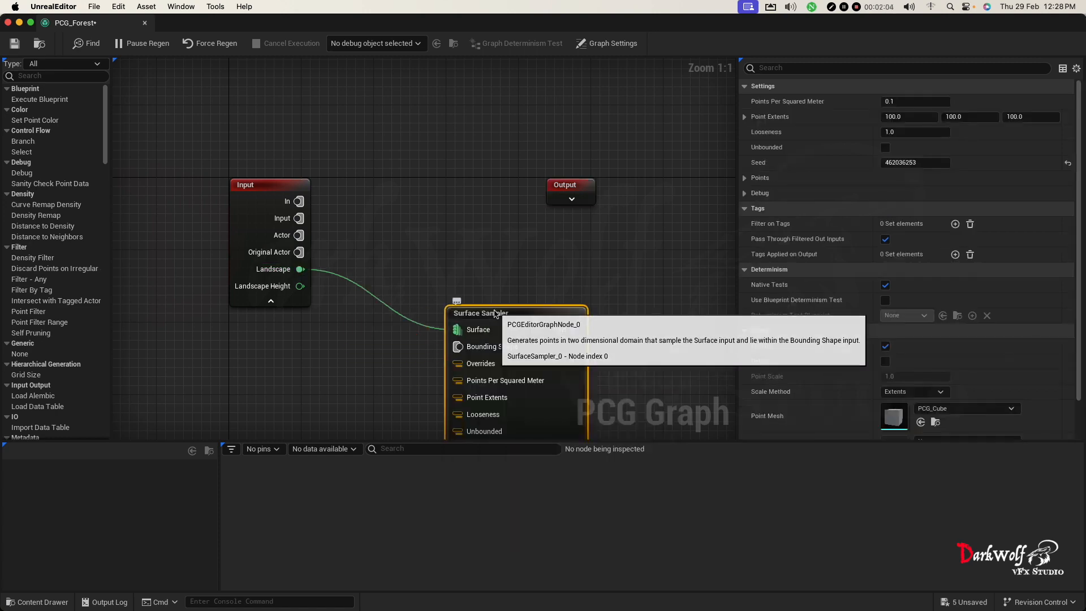
{"action": "left_click_drag", "start_coordinate": [480, 313], "coordinate": [396, 221]}
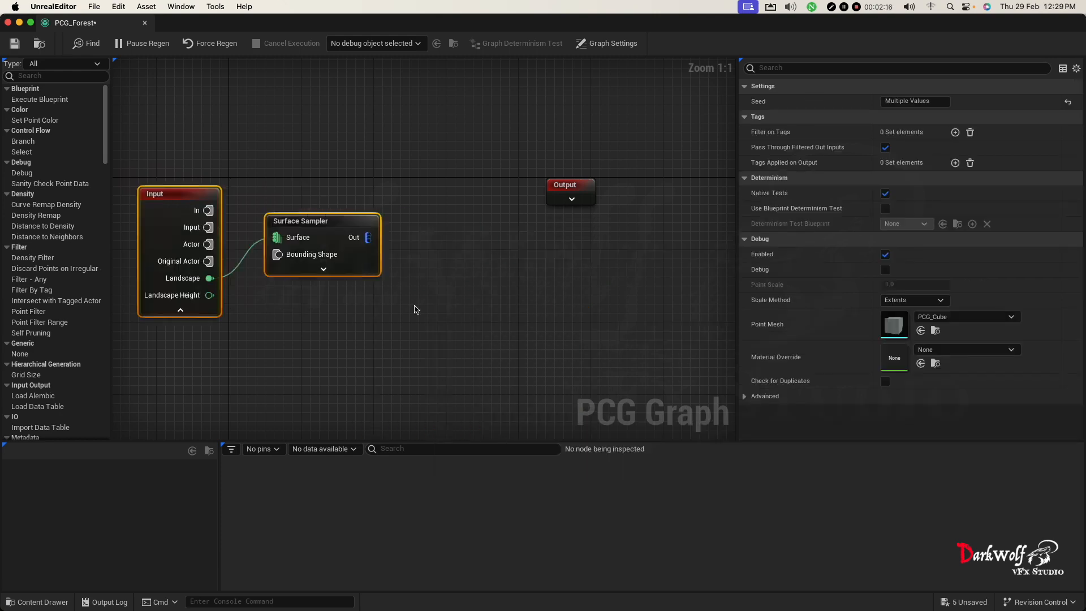
Step: Add a Transform Points node connected to the Surface Sampler's output
{"action": "left_click_drag", "start_coordinate": [368, 237], "coordinate": [441, 281]}
{"action": "type", "text": "trans"}
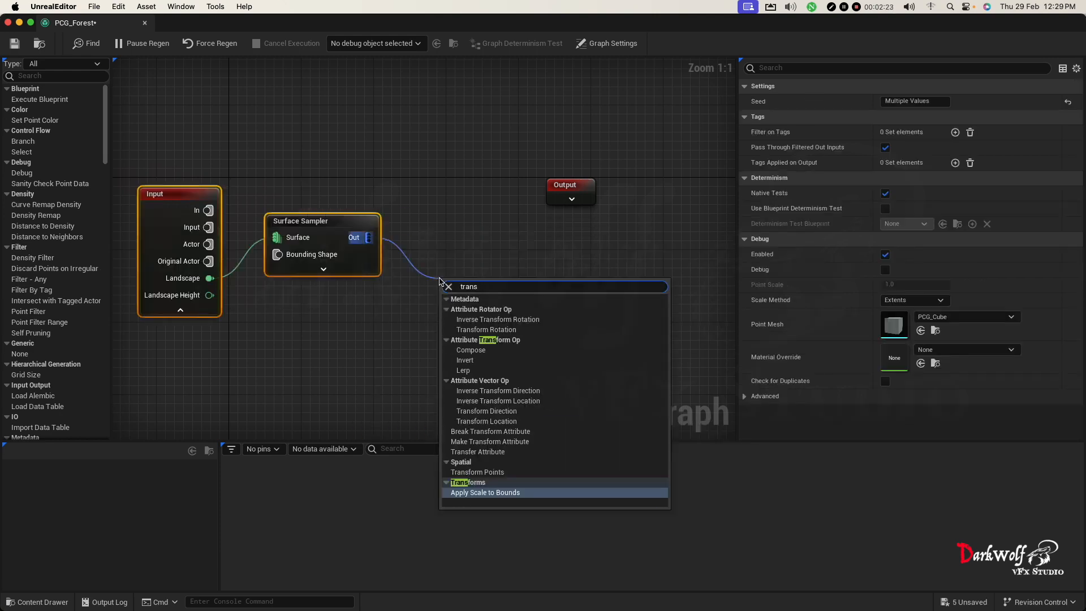
{"action": "type", "text": "fo"}
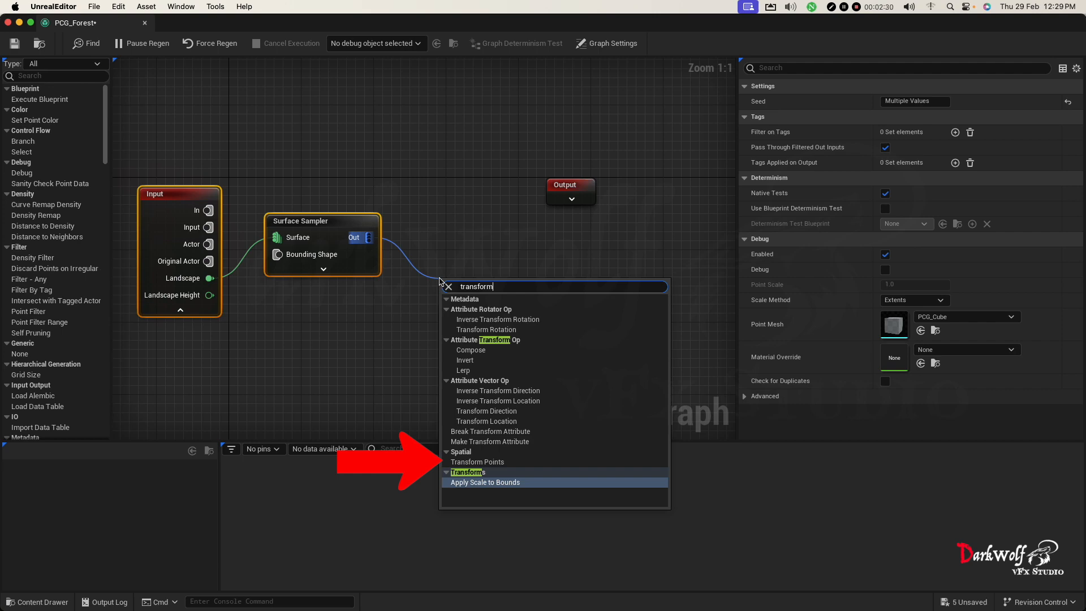
{"action": "type", "text": "rm"}
{"action": "left_click", "coordinate": [503, 467]}
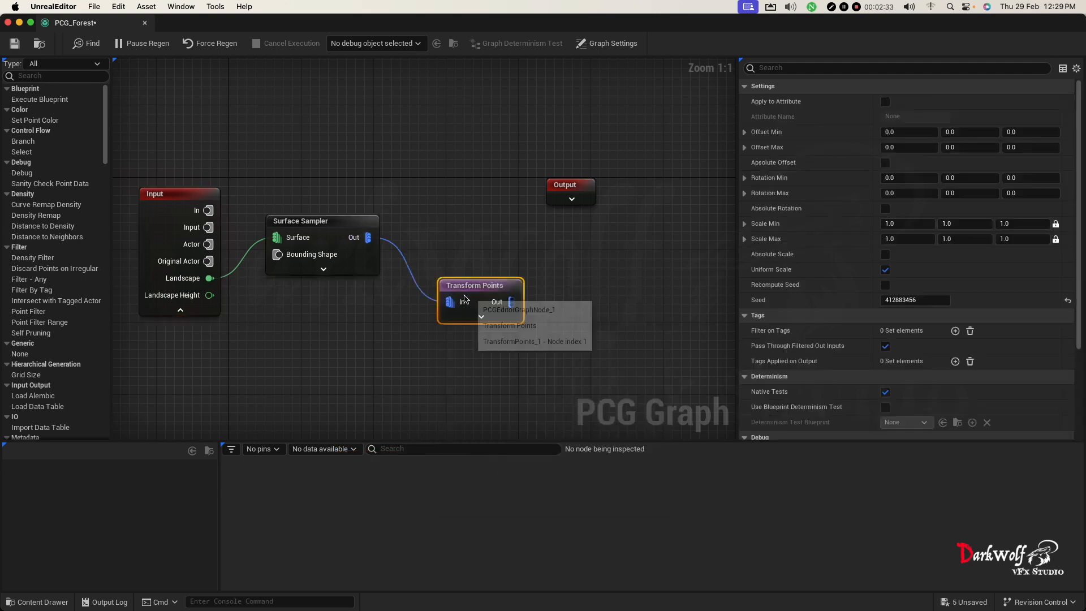
Step: Add a Static Mesh Spawner fed by Transform Points, line it up in the node row, and move the Output node aside
{"action": "left_click_drag", "start_coordinate": [467, 286], "coordinate": [551, 259]}
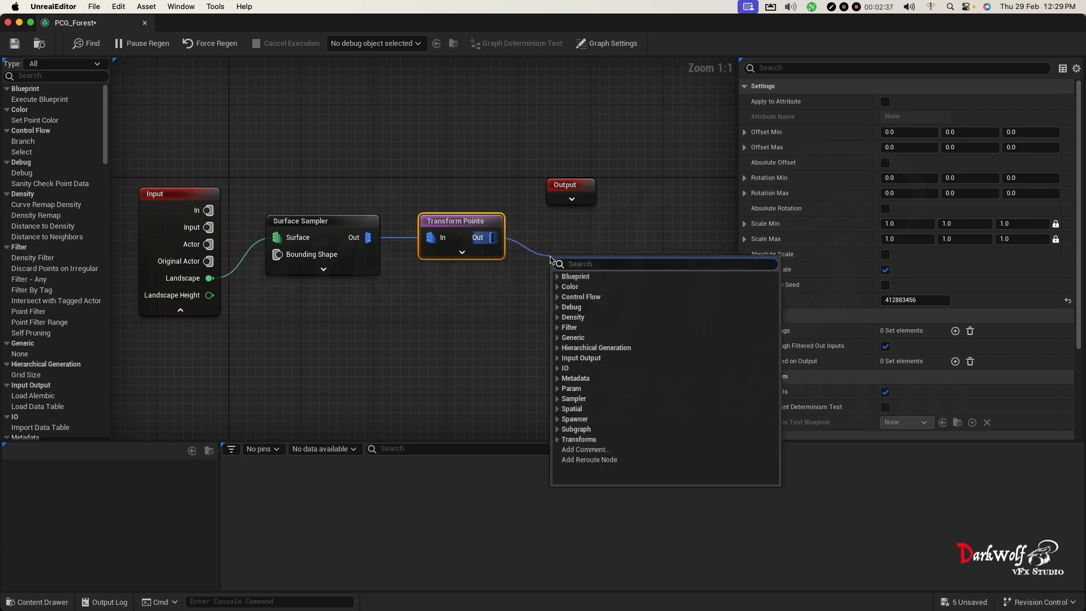
{"action": "type", "text": "static"}
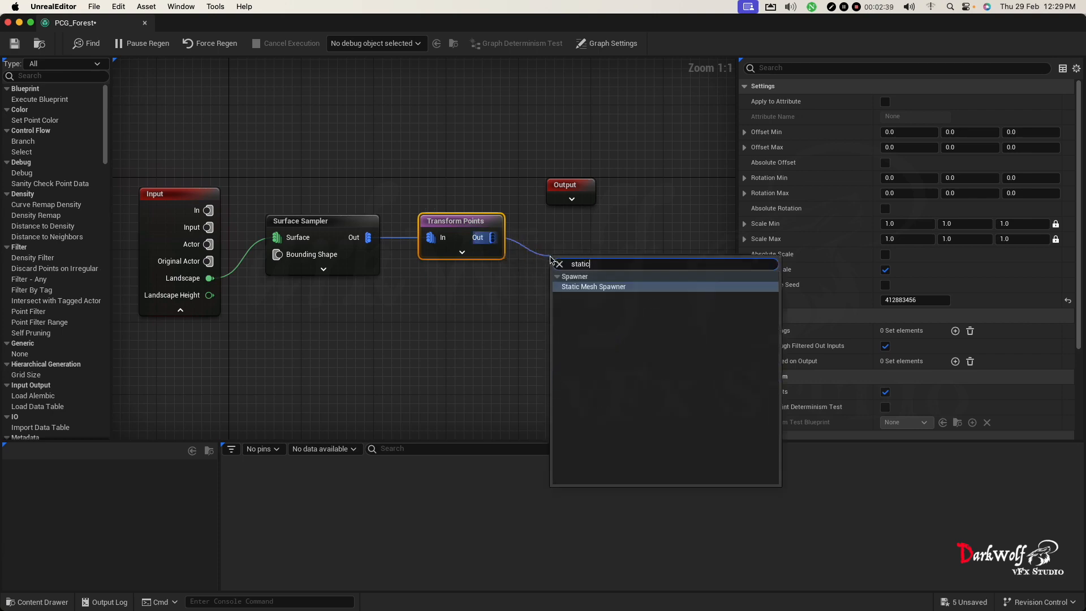
{"action": "left_click", "coordinate": [600, 287]}
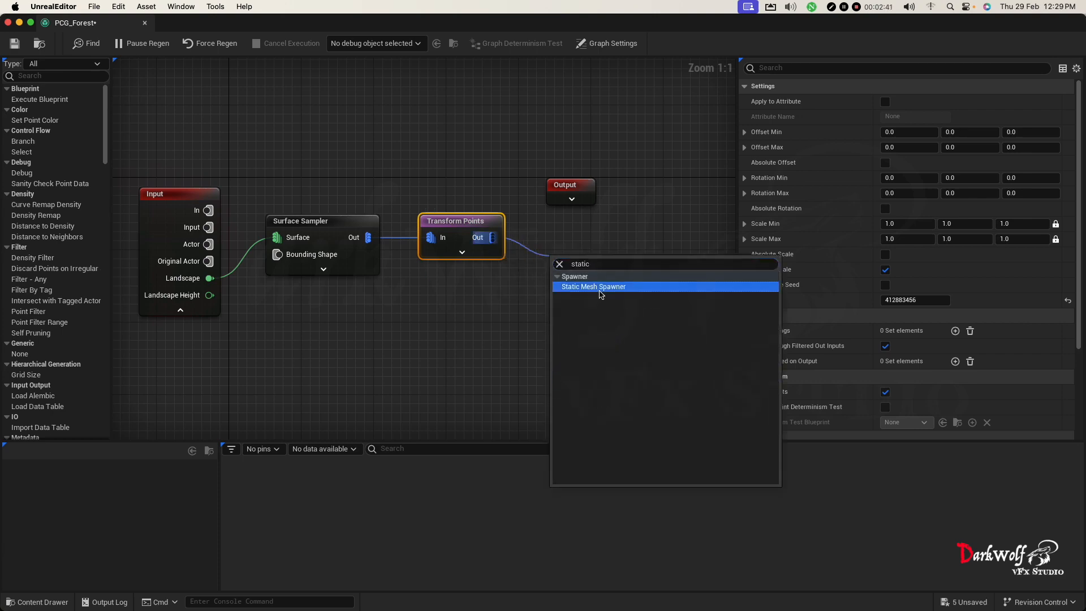
{"action": "left_click", "coordinate": [599, 287]}
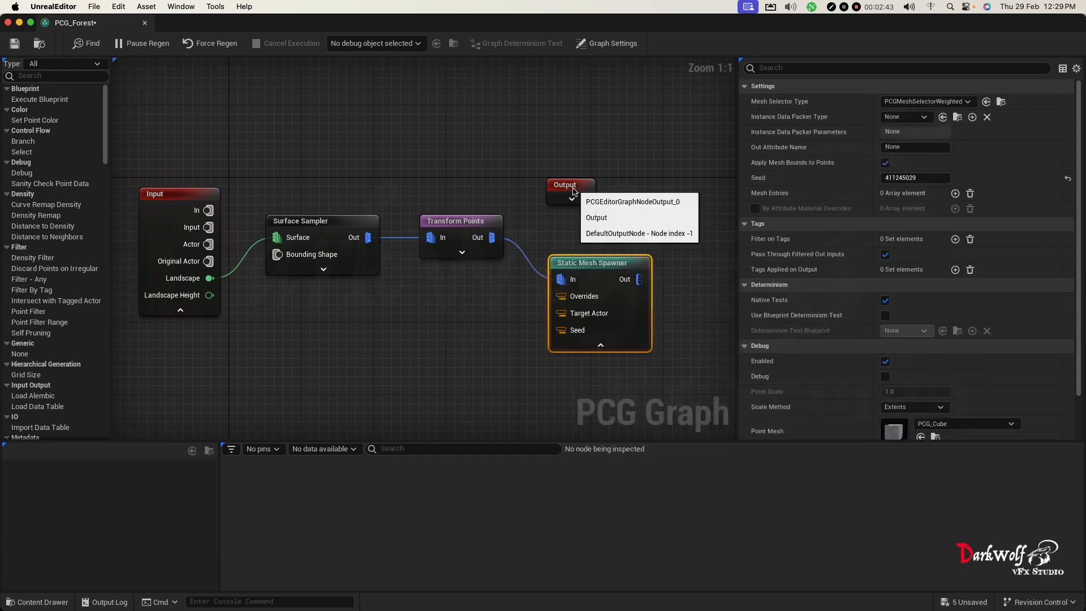
{"action": "left_click_drag", "start_coordinate": [578, 190], "coordinate": [659, 163]}
{"action": "left_click_drag", "start_coordinate": [563, 262], "coordinate": [557, 220]}
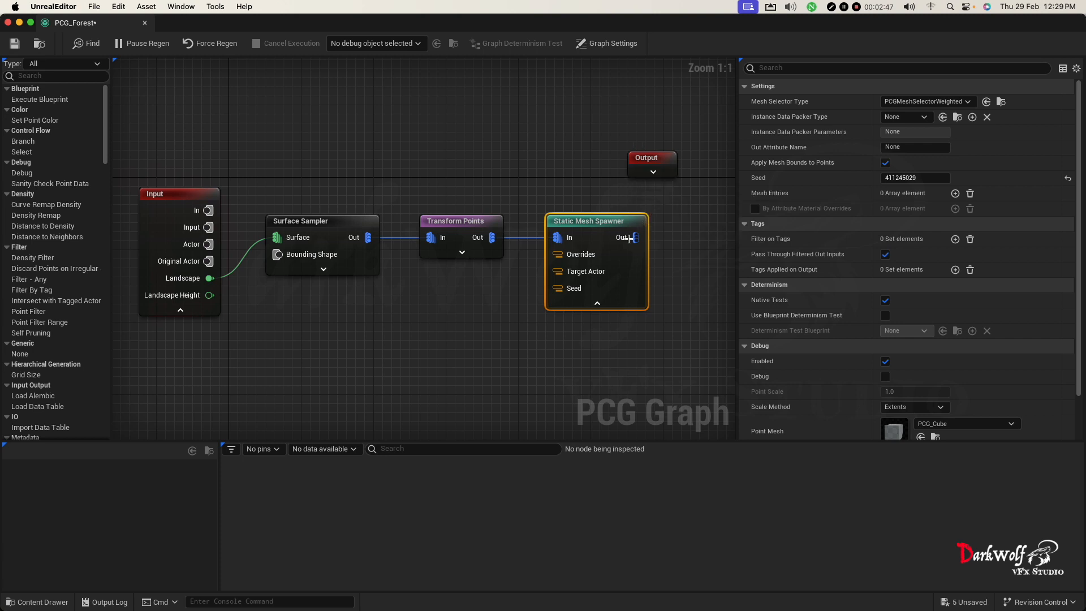
Step: Set the Surface Sampler's Points Per Squared Meter to 0.05
{"action": "left_click", "coordinate": [295, 221]}
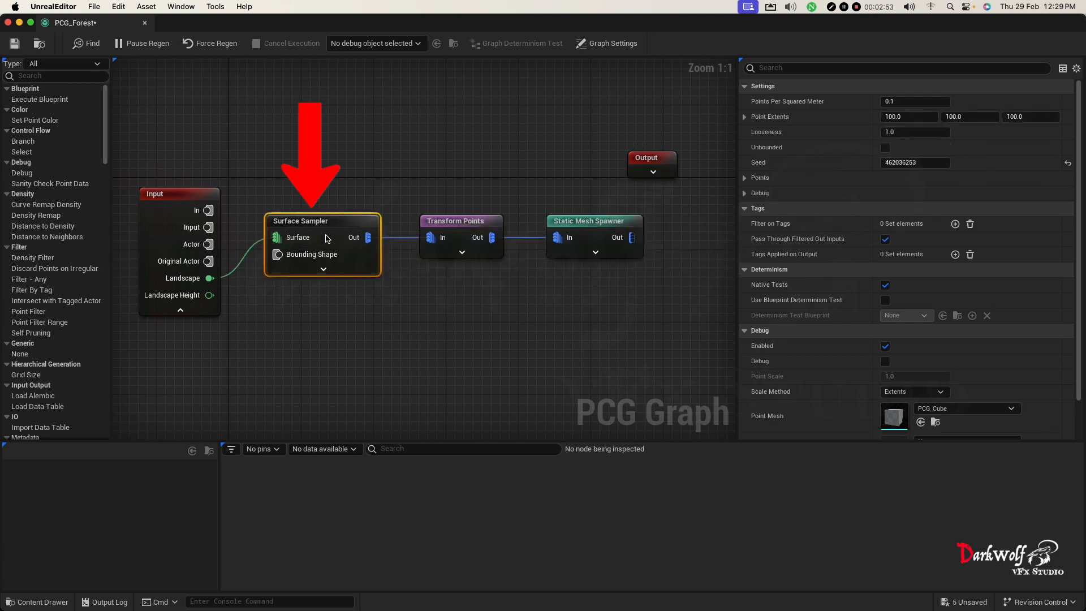
{"action": "left_click", "coordinate": [900, 102]}
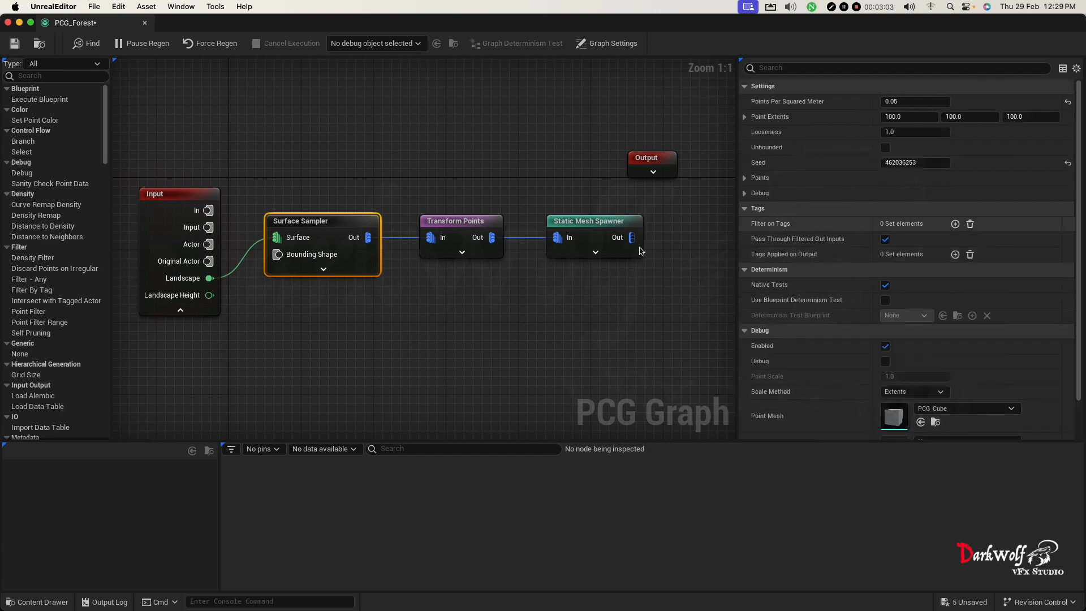
Step: Enable Debug on the Transform Points node
{"action": "left_click", "coordinate": [448, 230]}
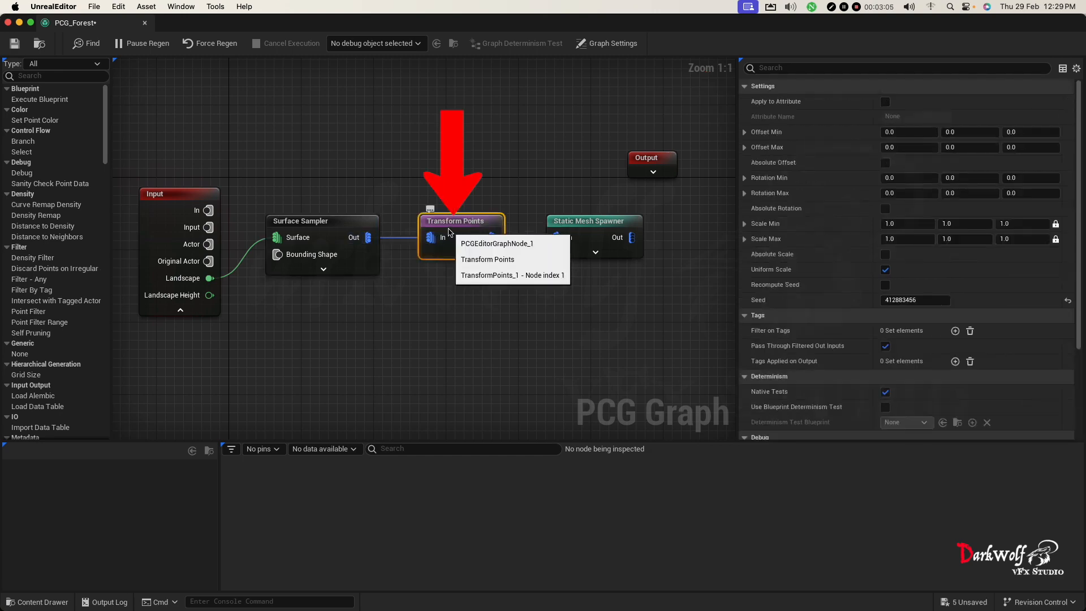
{"action": "scroll", "coordinate": [922, 298], "scroll_direction": "down", "scroll_amount": 3}
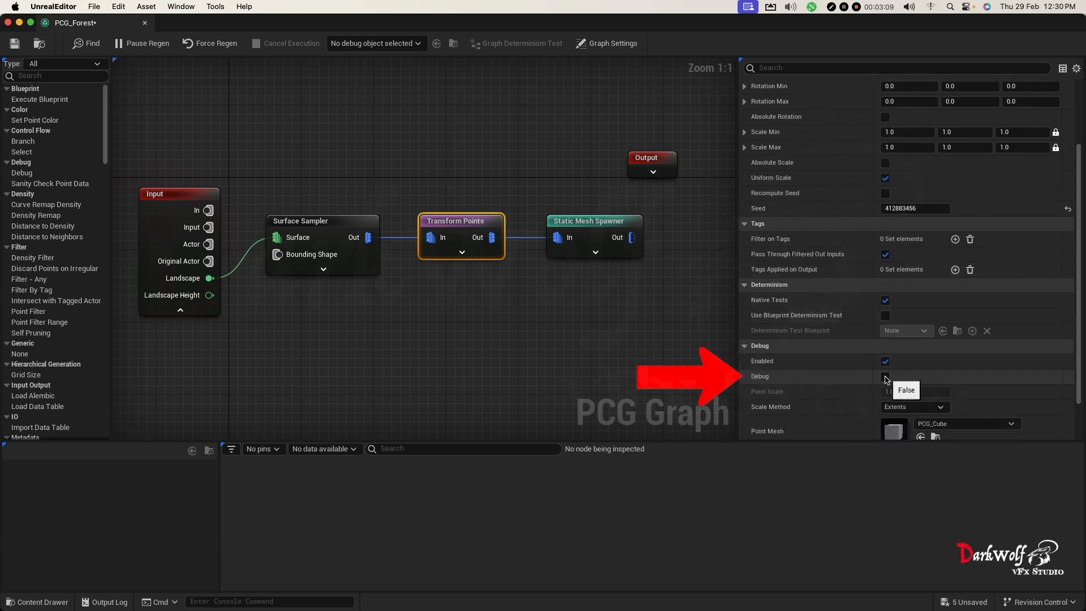
{"action": "left_click", "coordinate": [885, 377]}
{"action": "right_click", "coordinate": [461, 223]}
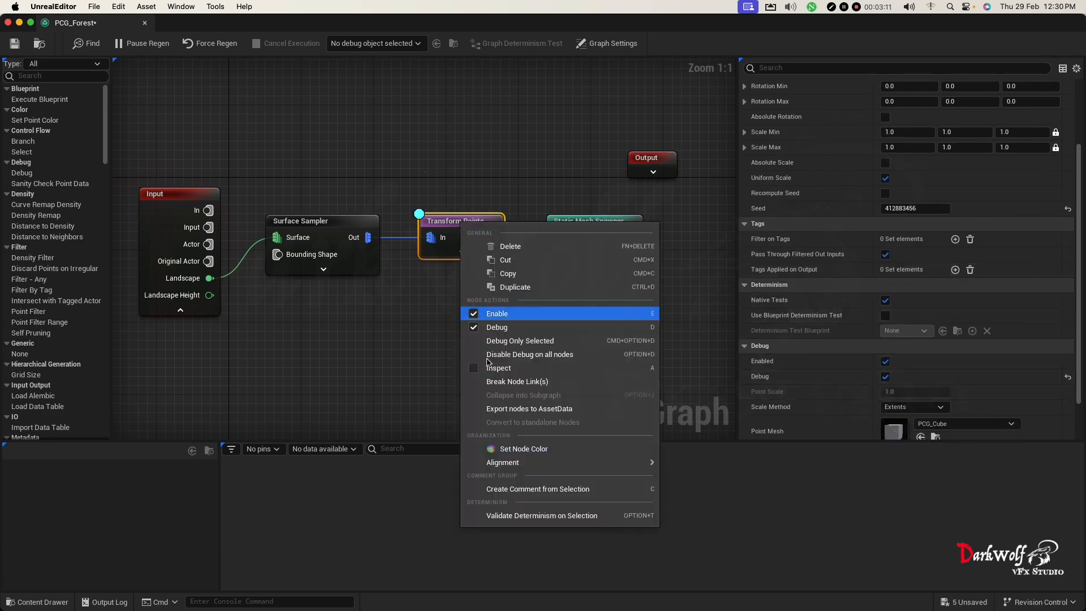
{"action": "left_click", "coordinate": [472, 224]}
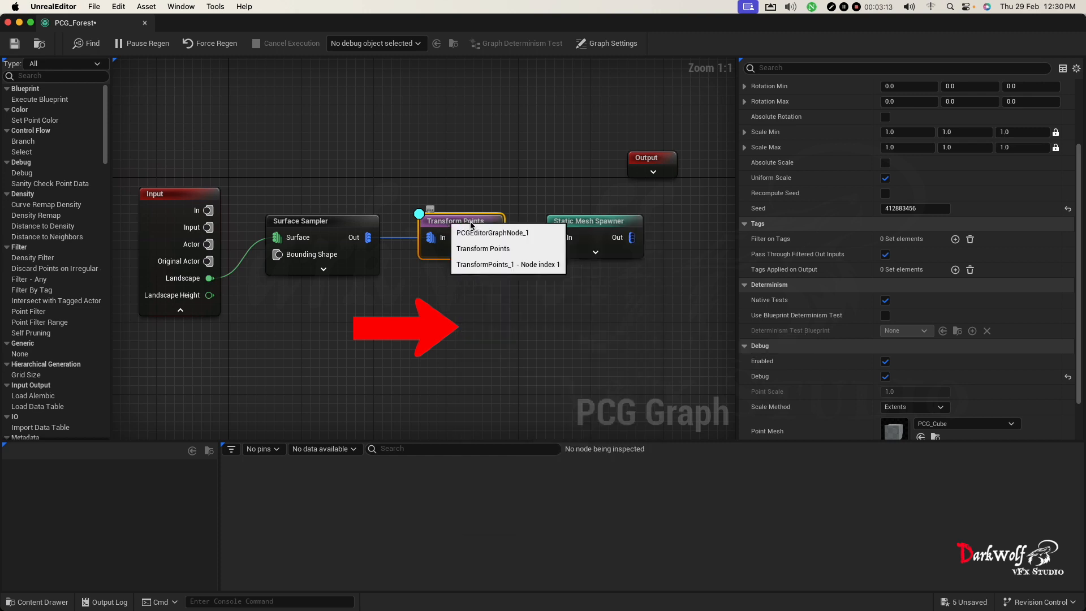
Step: Give Transform Points Absolute Rotation with Z Rotation Min 30 and Max 360, and set Scale Min to 0.2
{"action": "scroll", "coordinate": [933, 352], "scroll_direction": "up", "scroll_amount": 3}
{"action": "left_click", "coordinate": [885, 208]}
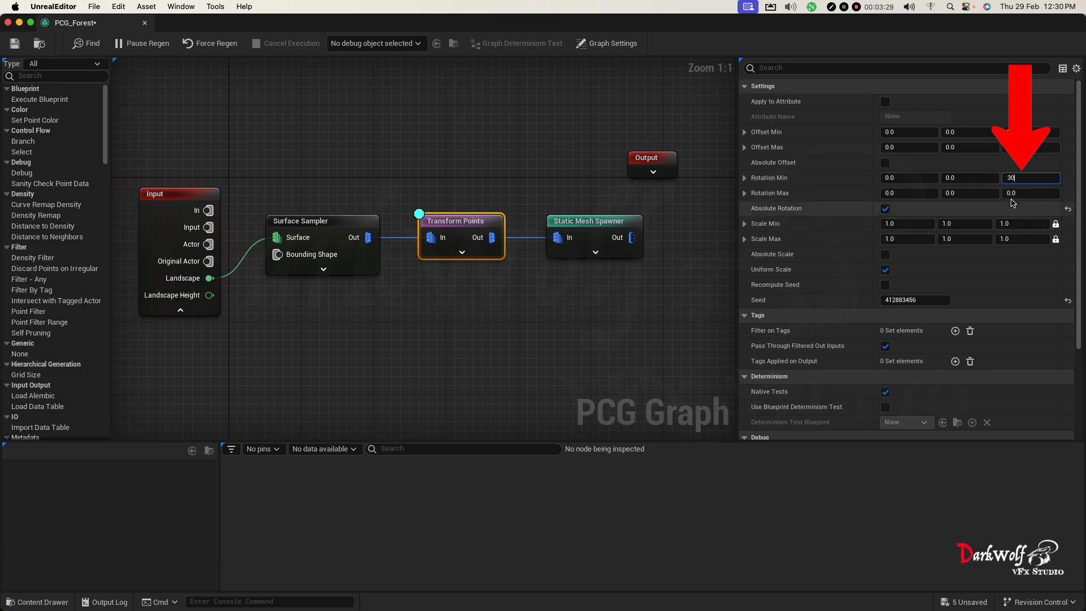
{"action": "key", "text": "Return"}
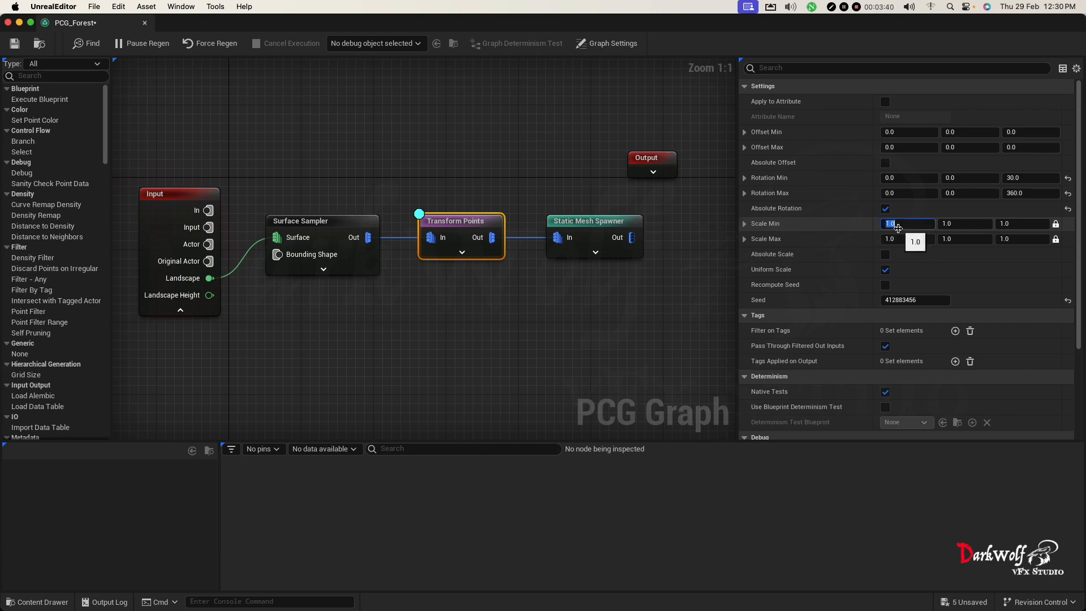
{"action": "type", "text": "0.2"}
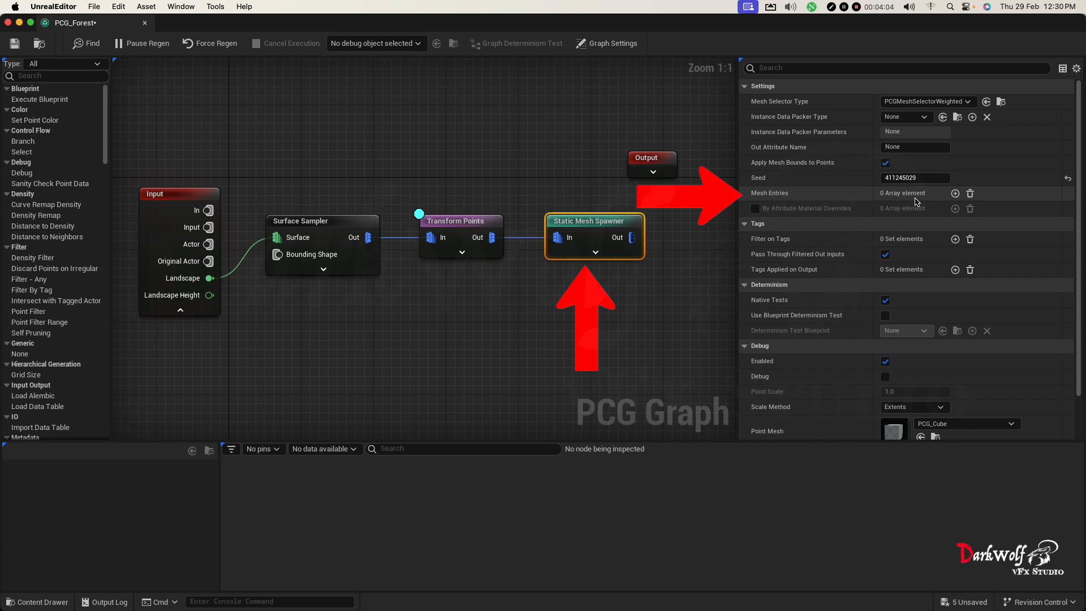
Step: Add mesh entries to the Static Mesh Spawner node
{"action": "left_click", "coordinate": [956, 194]}
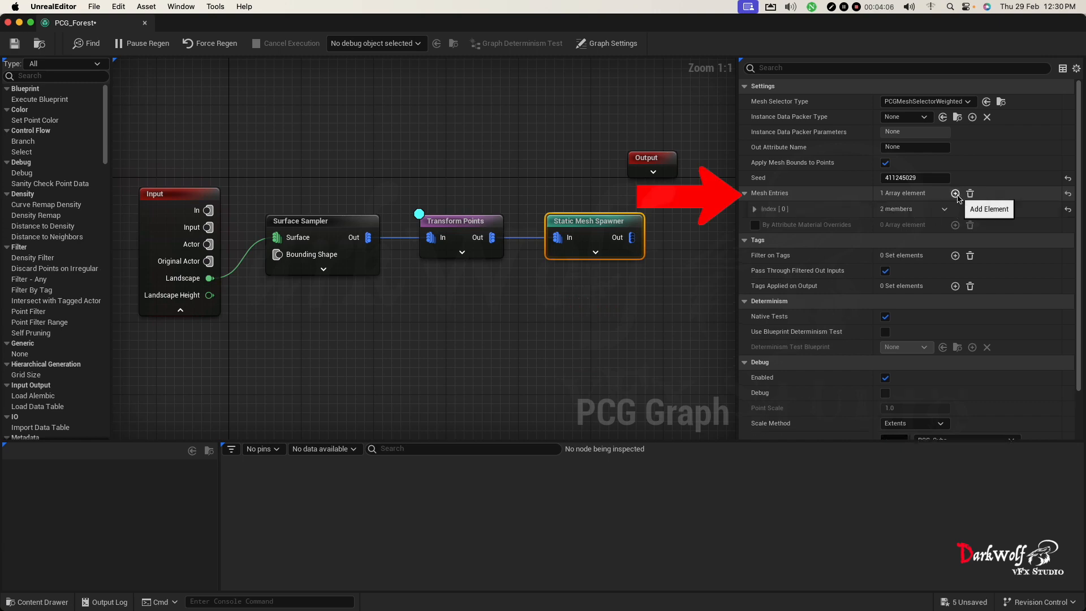
{"action": "left_click", "coordinate": [955, 193]}
{"action": "left_click", "coordinate": [955, 194]}
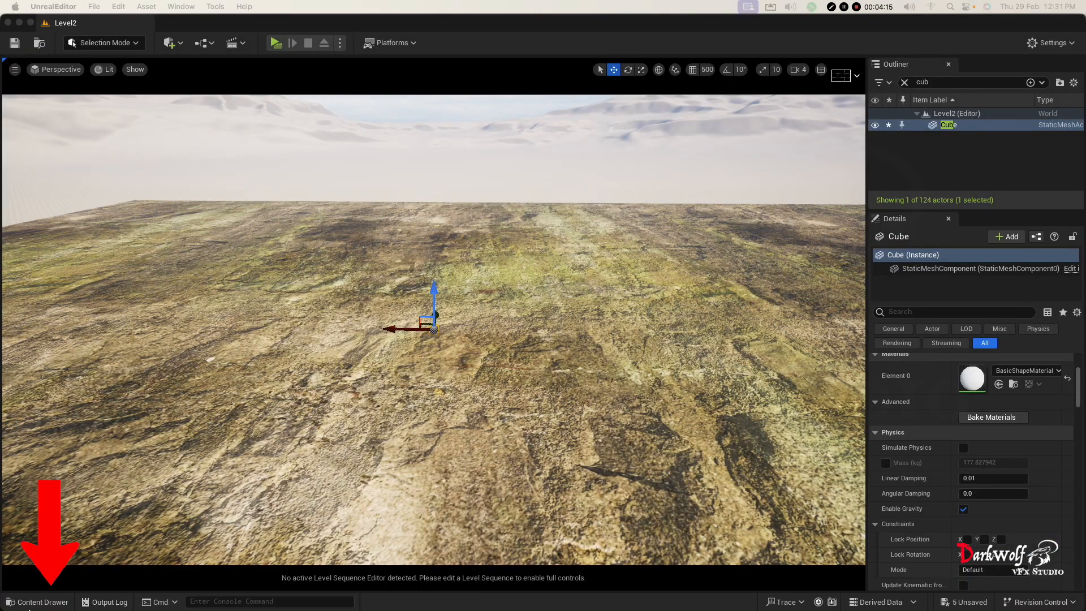
Step: Place the PCG_Forest graph from the project content onto the landscape in Level2
{"action": "left_click", "coordinate": [29, 602]}
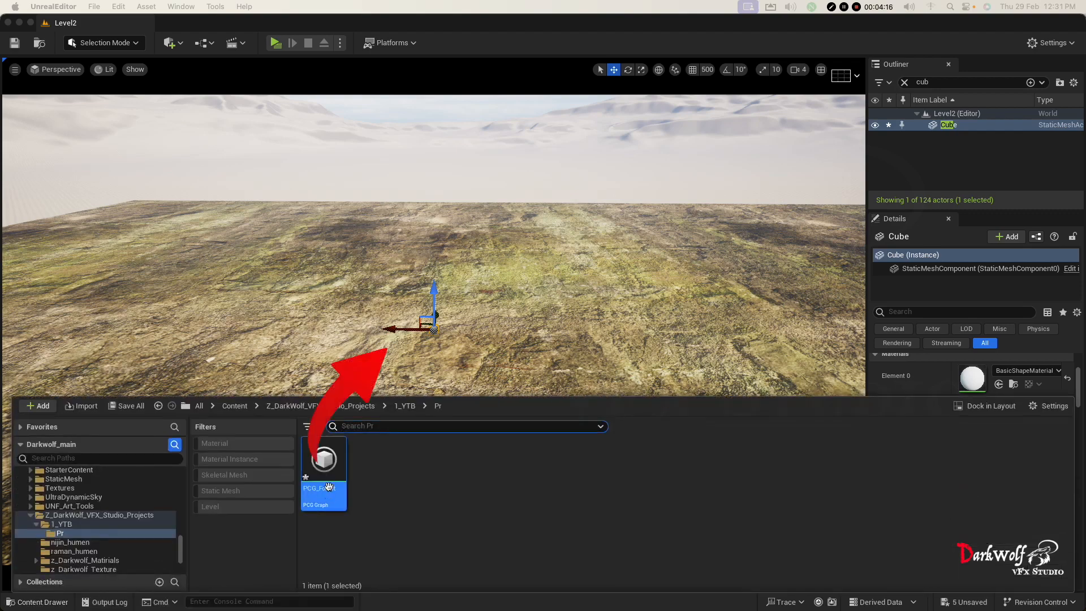
{"action": "left_click_drag", "start_coordinate": [330, 469], "coordinate": [390, 366]}
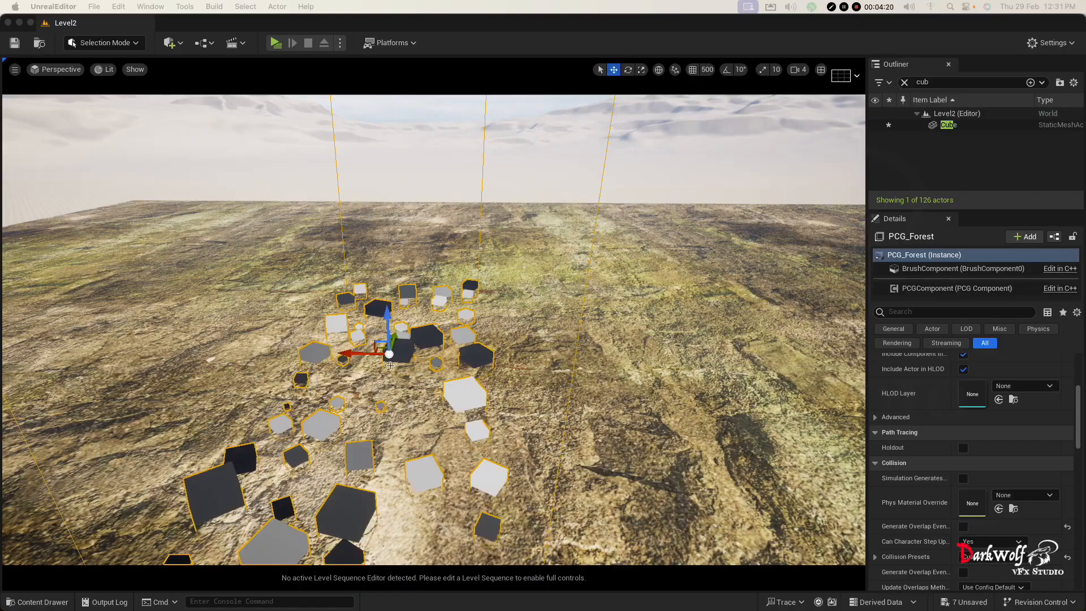
{"action": "scroll", "coordinate": [392, 378], "scroll_direction": "down", "scroll_amount": 6}
{"action": "left_click_drag", "start_coordinate": [392, 378], "coordinate": [662, 461], "text": "alt"}
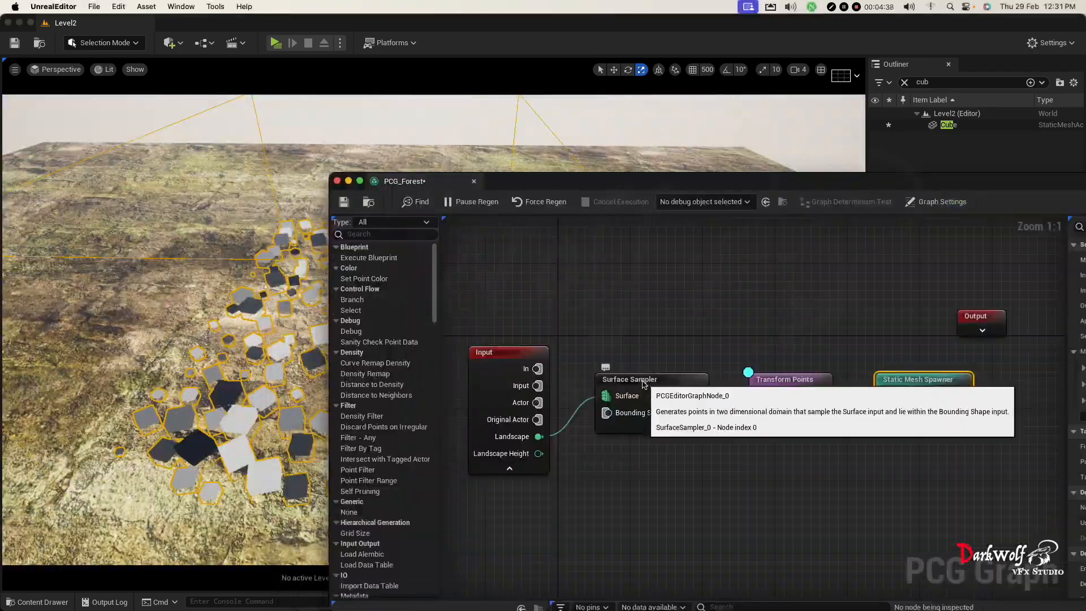
Step: Try Points Per Squared Meter values of 1.0 and 0.005 on the Surface Sampler node
{"action": "left_click", "coordinate": [643, 380]}
{"action": "left_click_drag", "start_coordinate": [812, 187], "coordinate": [47, 361]}
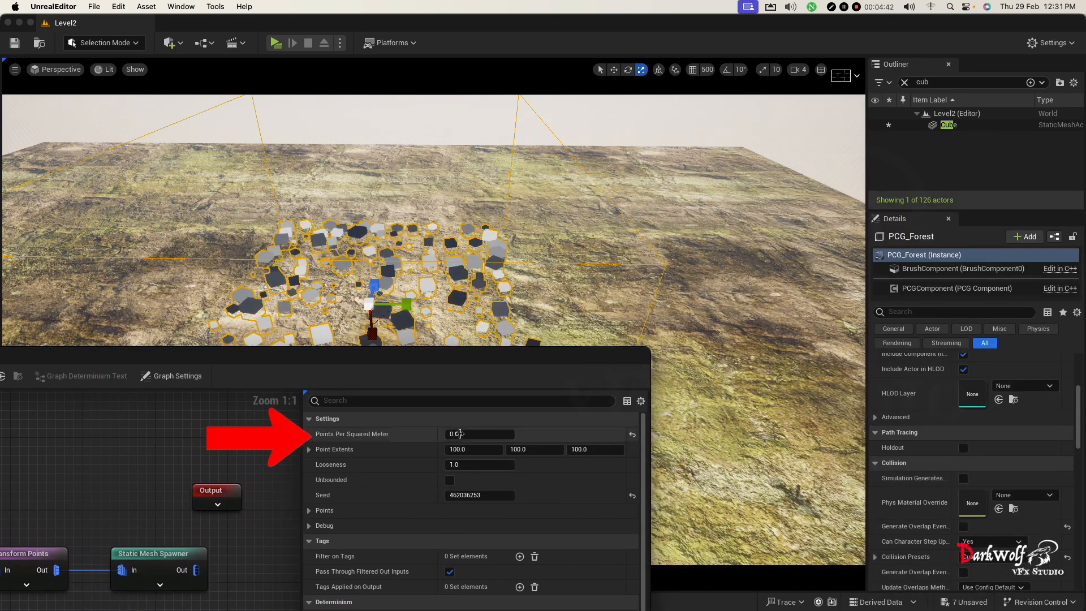
{"action": "key", "text": "Return"}
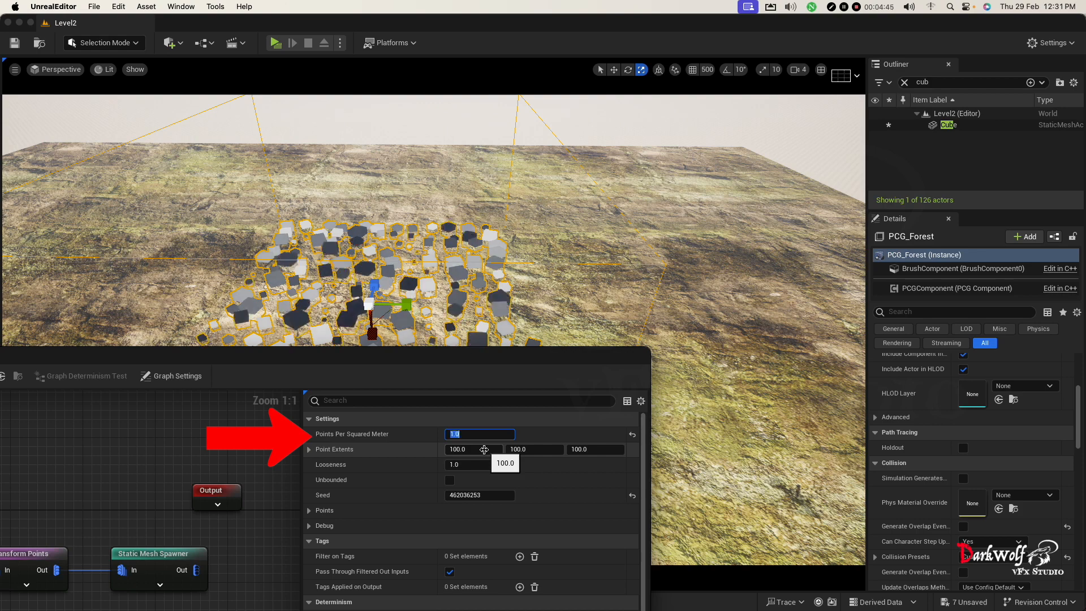
{"action": "type", "text": "00."}
{"action": "type", "text": "005"}
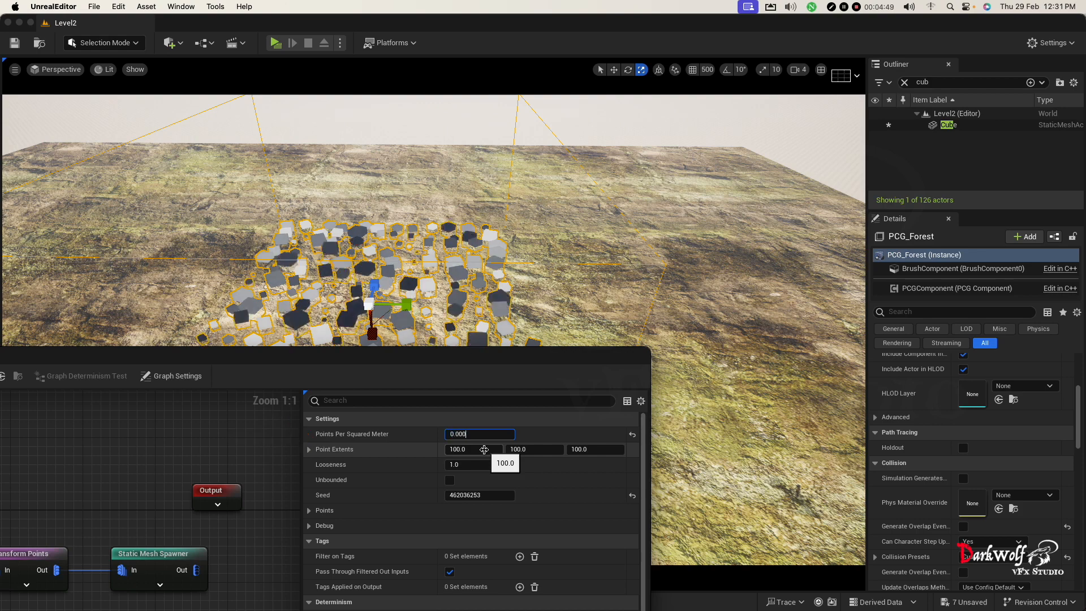
{"action": "key", "text": "Return"}
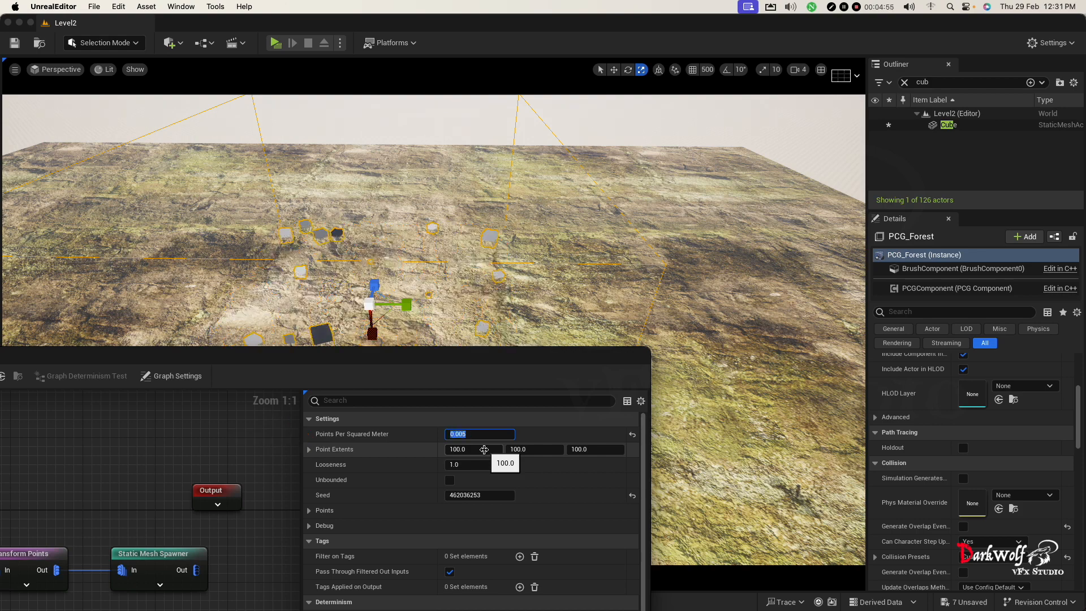
Step: Set the Surface Sampler's Points Per Squared Meter to 0.05
{"action": "type", "text": "5"}
{"action": "key", "text": "Return"}
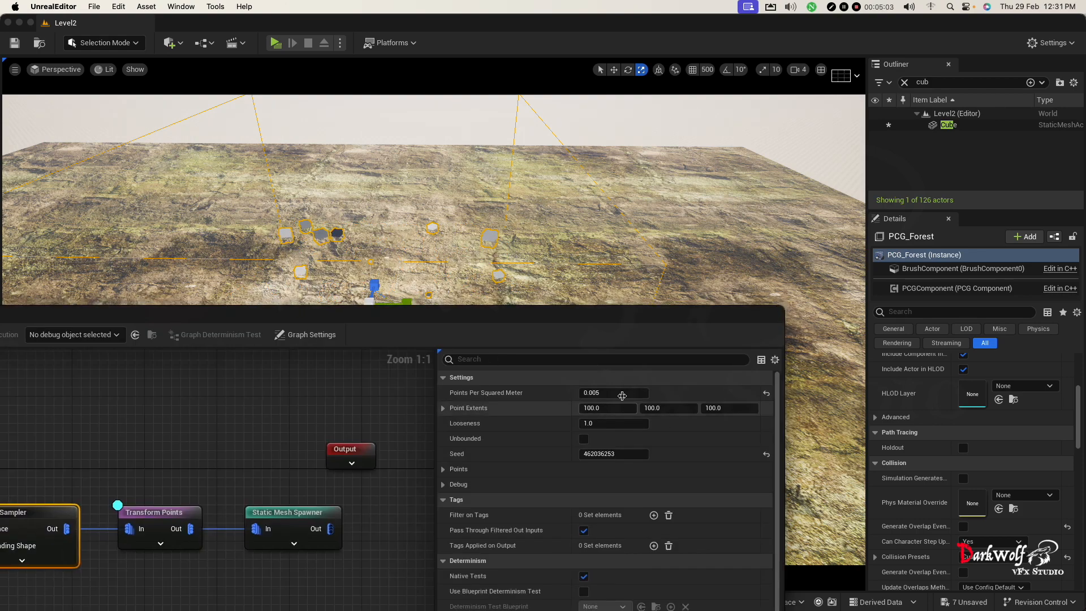
{"action": "key", "text": "Return"}
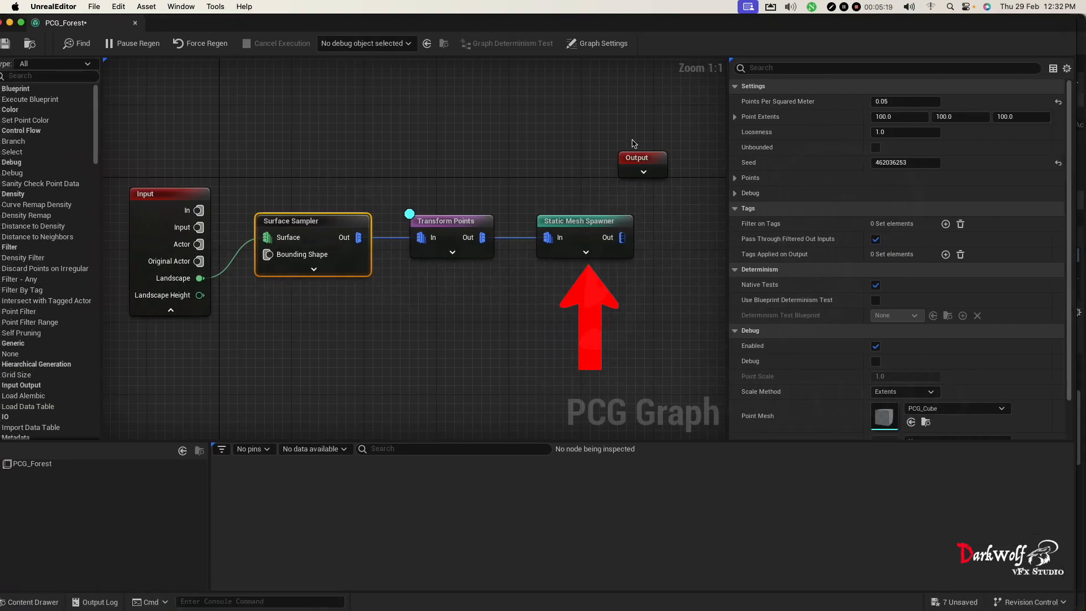
Step: Open the Descriptor of the Static Mesh Spawner's Index [0] mesh entry
{"action": "left_click", "coordinate": [587, 234]}
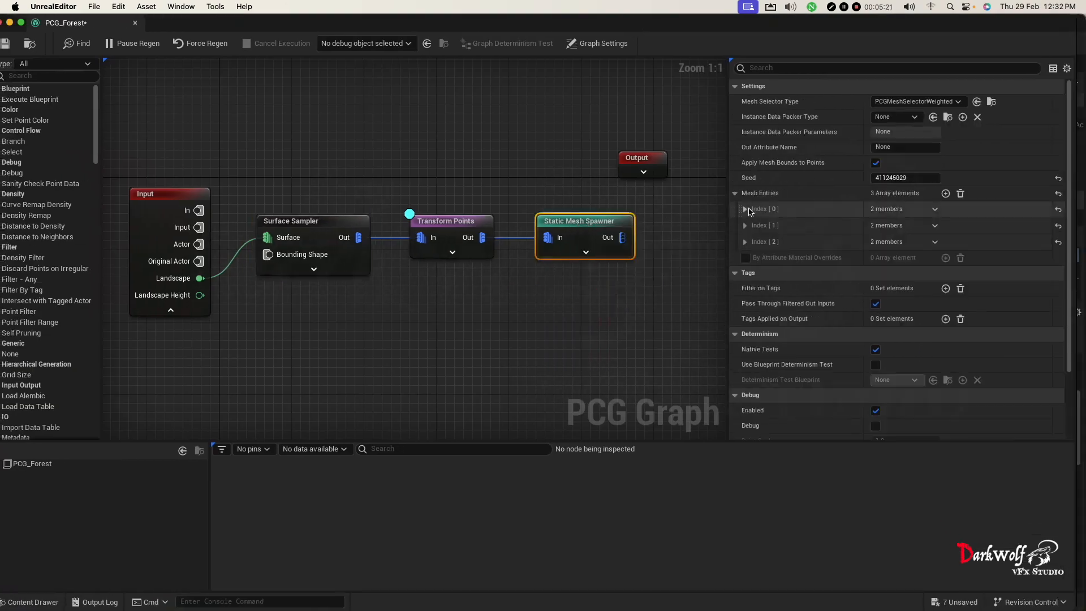
{"action": "left_click", "coordinate": [744, 209]}
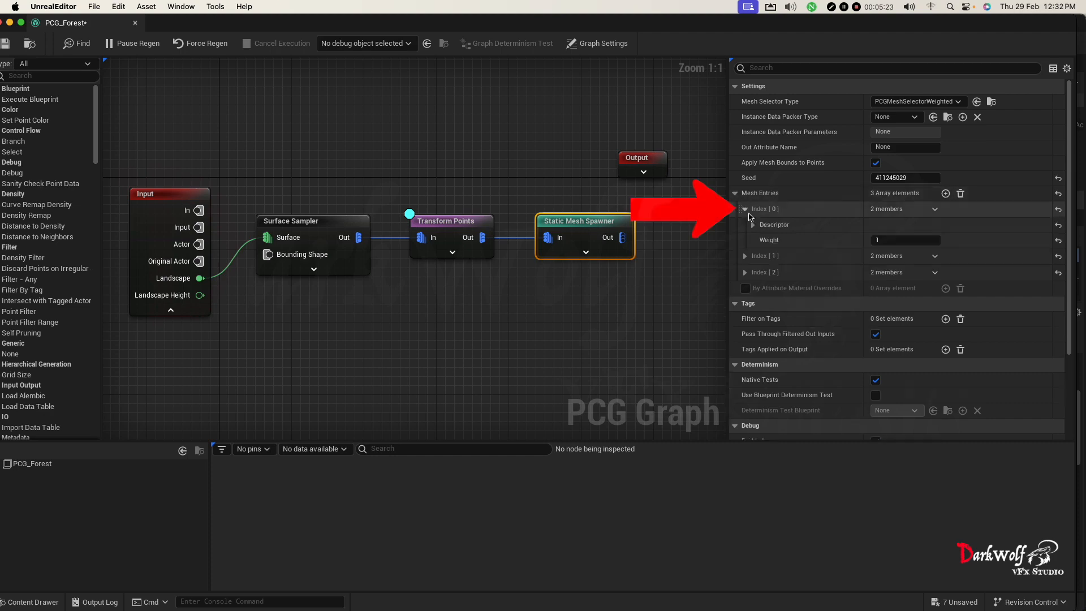
{"action": "left_click", "coordinate": [753, 224]}
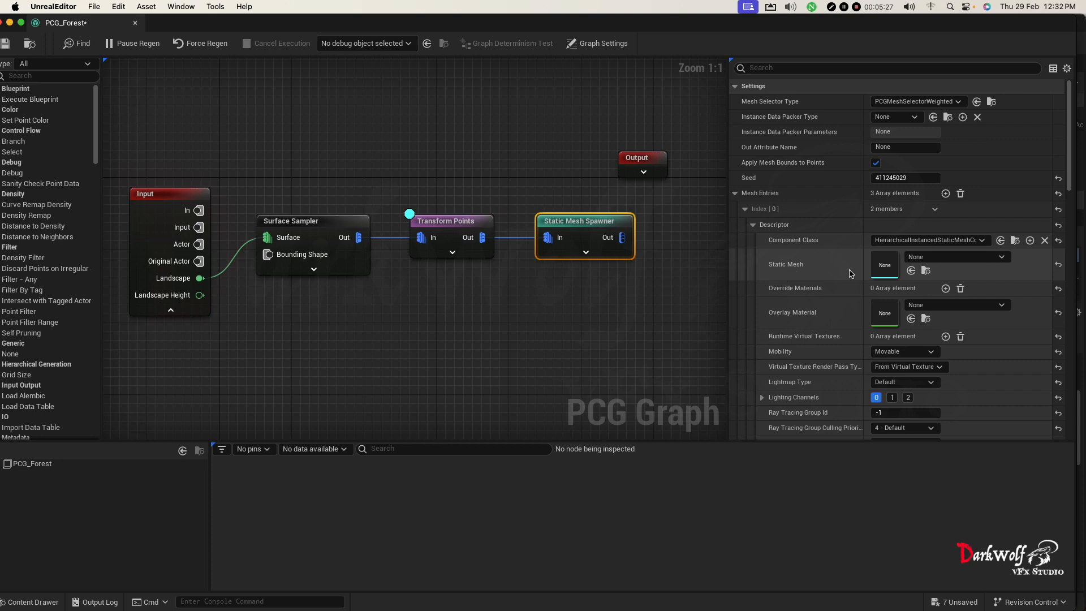
Step: Browse to the EuropeanHornbeam content folder and filter it to show only Static Mesh assets
{"action": "left_click", "coordinate": [926, 270]}
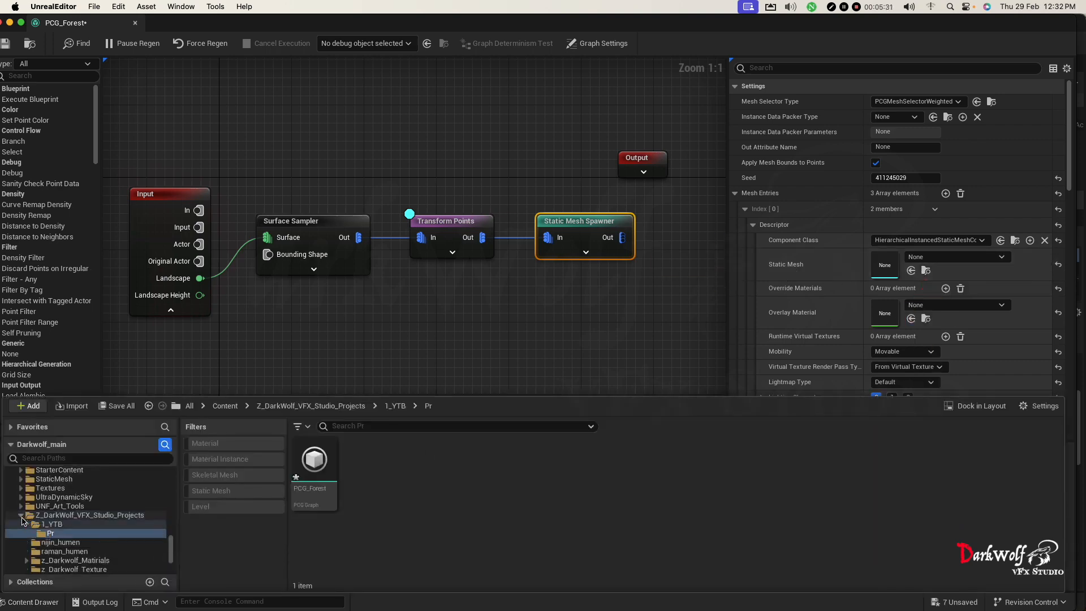
{"action": "left_click", "coordinate": [21, 516]}
{"action": "scroll", "coordinate": [59, 530], "scroll_direction": "up", "scroll_amount": 10}
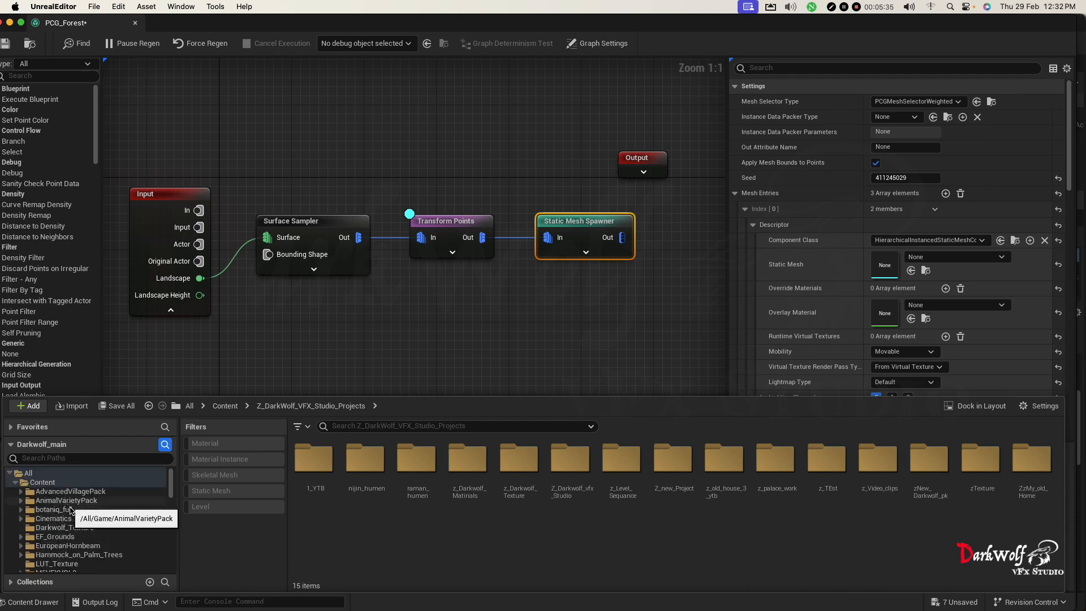
{"action": "left_click", "coordinate": [71, 545]}
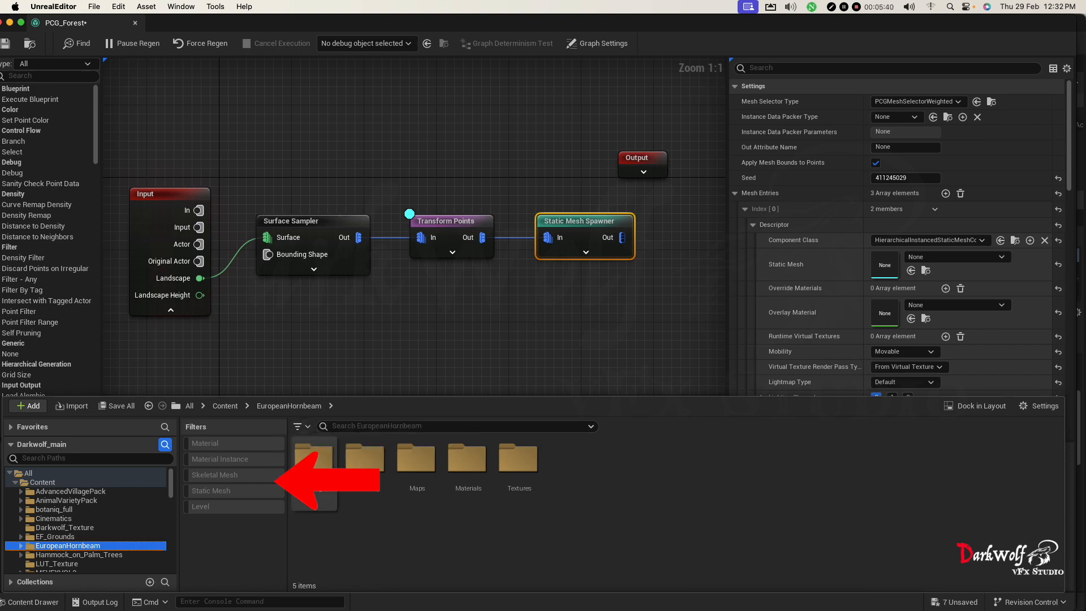
{"action": "left_click", "coordinate": [298, 426]}
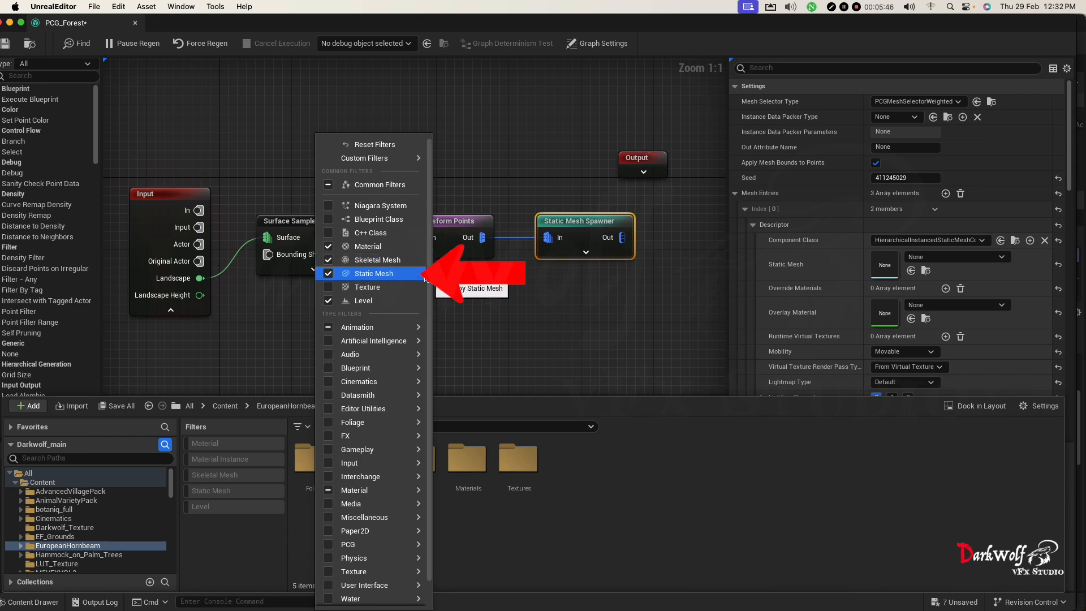
{"action": "left_click", "coordinate": [238, 509]}
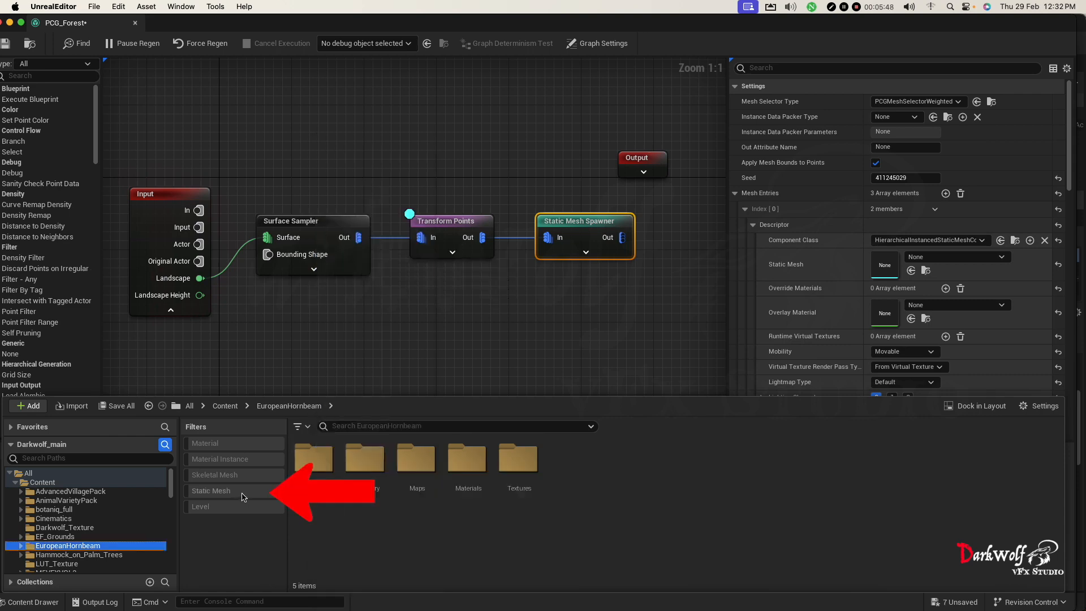
{"action": "left_click", "coordinate": [219, 492]}
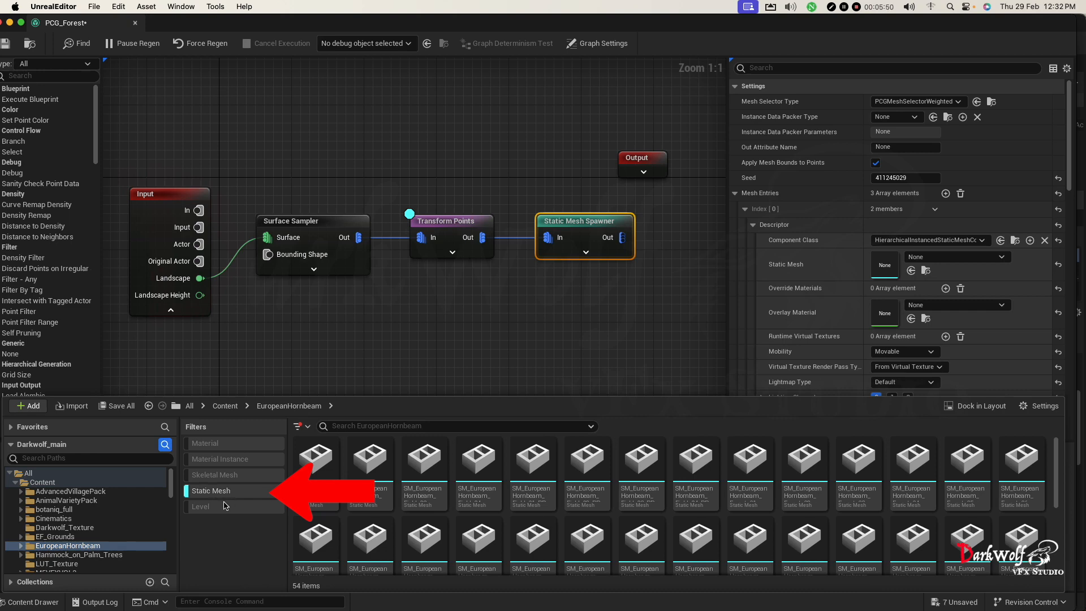
Step: Assign SM_EuropeanHornbeam_Field_01 as the static mesh of mesh entry Index [0]
{"action": "left_click", "coordinate": [316, 470]}
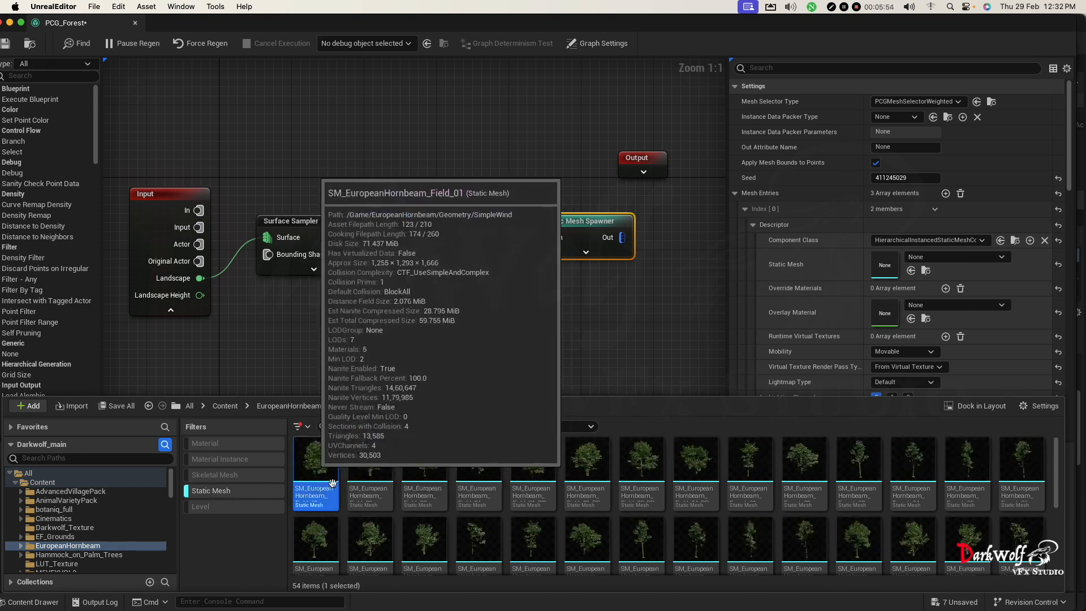
{"action": "left_click_drag", "start_coordinate": [332, 482], "coordinate": [875, 266]}
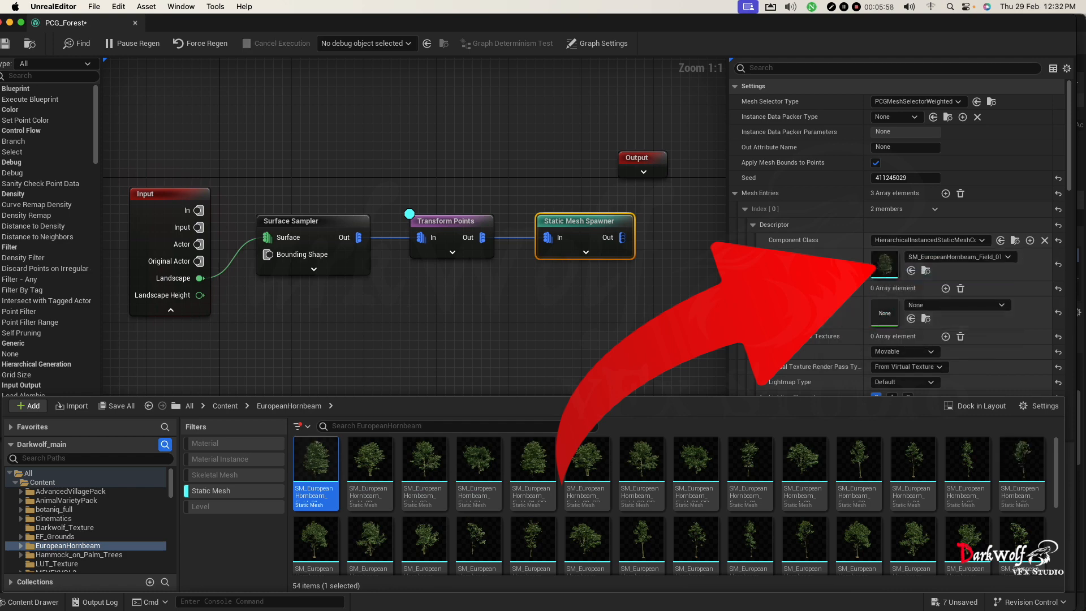
{"action": "scroll", "coordinate": [749, 134], "scroll_direction": "down", "scroll_amount": 3}
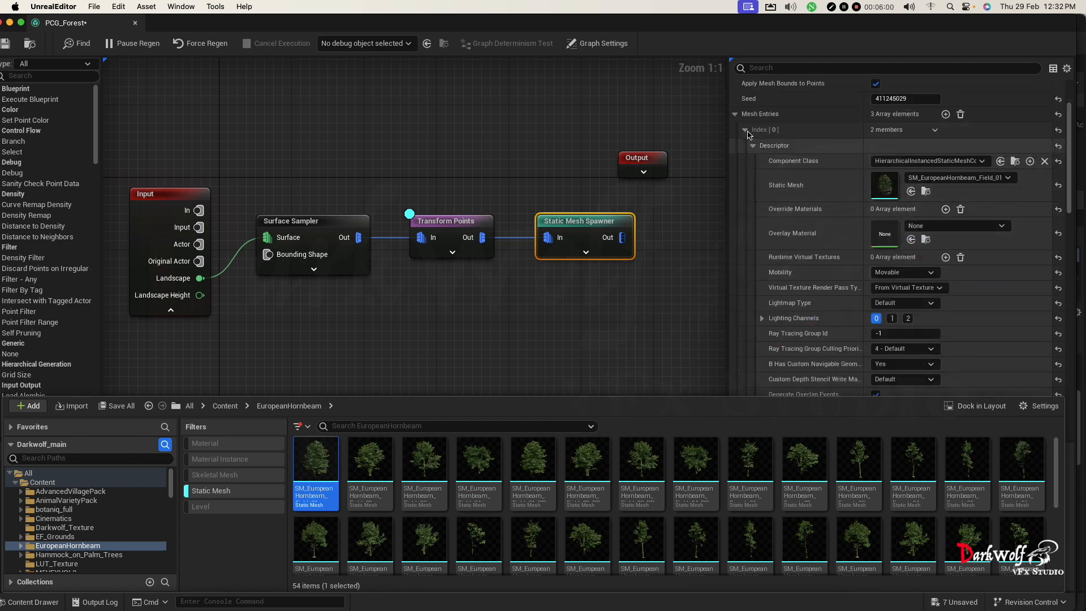
Step: Assign SM_EuropeanHornbeam_Forest_06_PP as the static mesh of mesh entry Index [1]
{"action": "left_click", "coordinate": [745, 130]}
{"action": "left_click", "coordinate": [746, 146]}
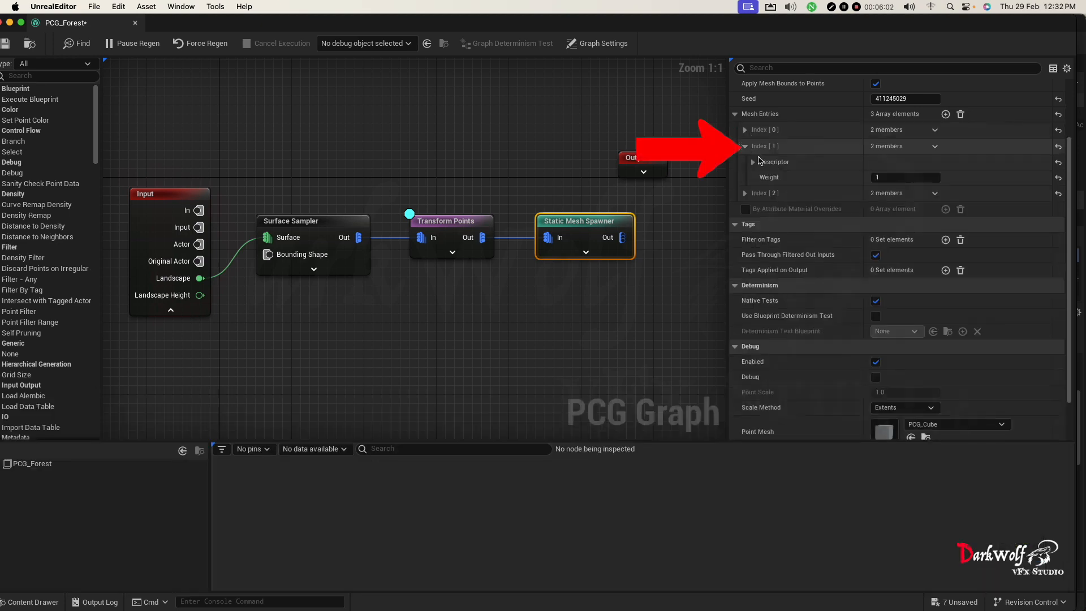
{"action": "left_click", "coordinate": [754, 163]}
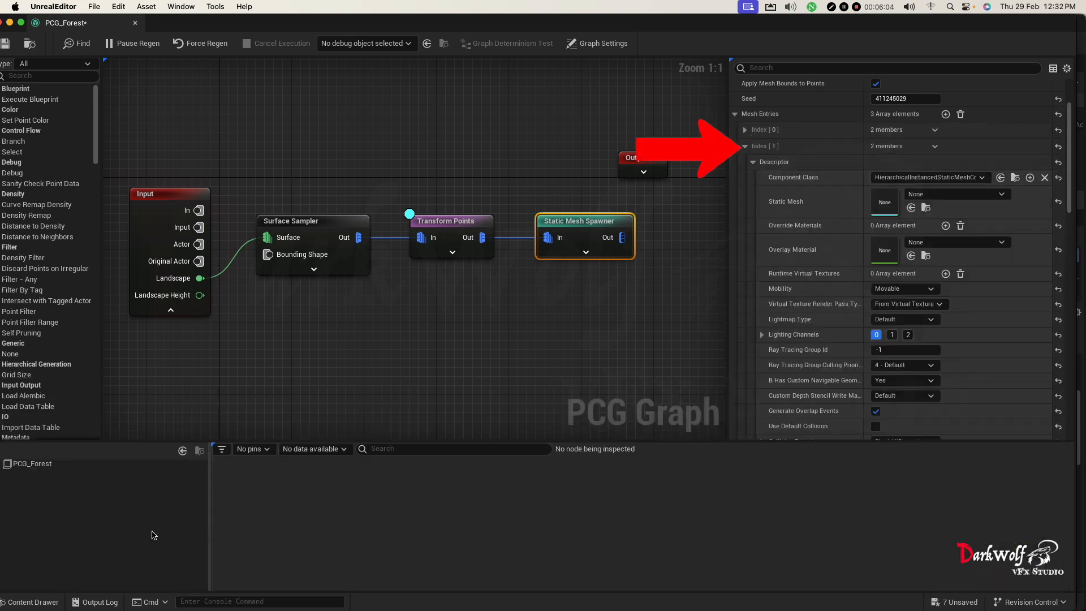
{"action": "left_click", "coordinate": [926, 208]}
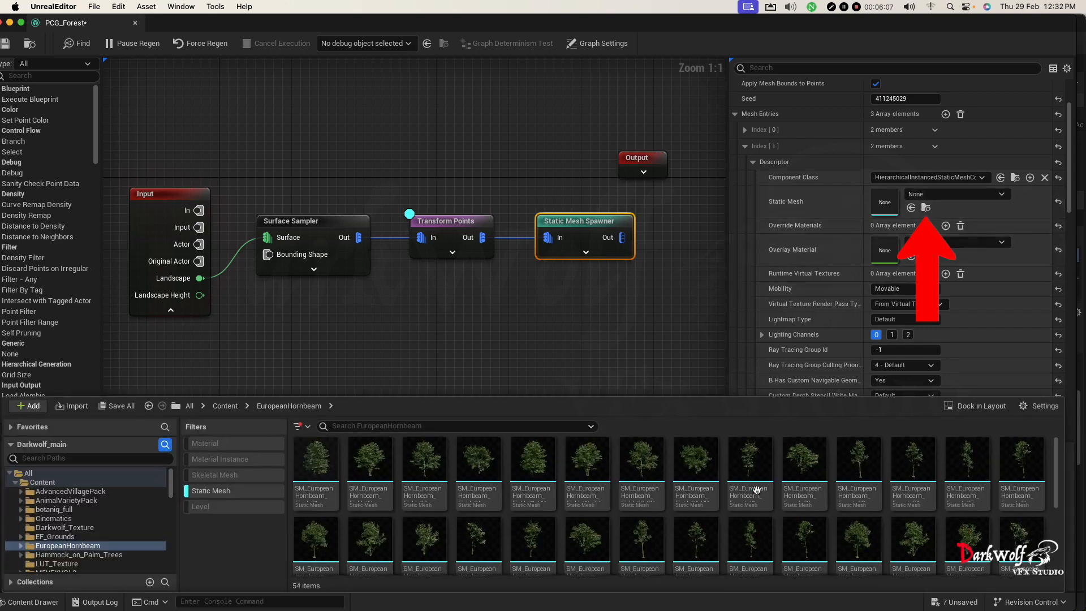
{"action": "left_click", "coordinate": [815, 543]}
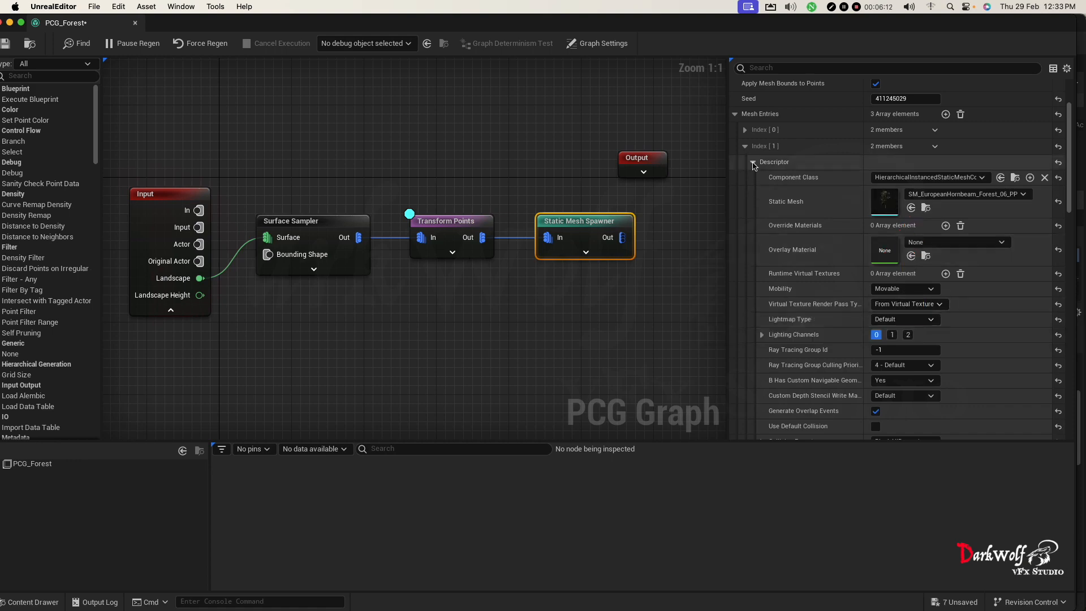
Step: Assign SM_EuropeanHornbeam_Forest_09_PP as the static mesh of mesh entry Index [2]
{"action": "left_click", "coordinate": [745, 147]}
{"action": "left_click", "coordinate": [745, 162]}
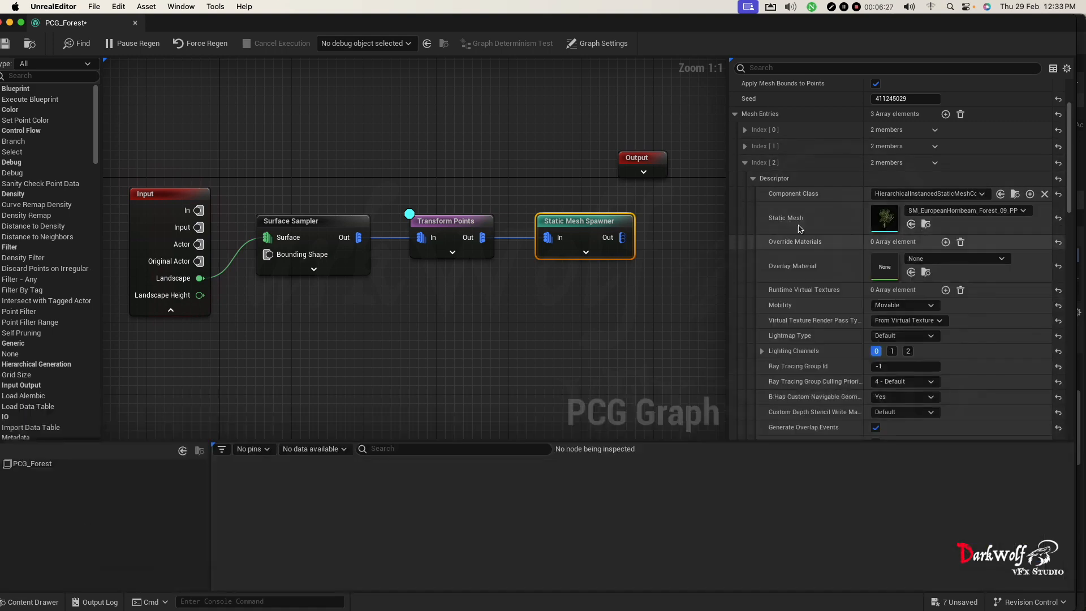
{"action": "left_click", "coordinate": [857, 163]}
Step: Add a fourth mesh entry to the Static Mesh Spawner and give it the SM_EuropeanHornbeam_Field_03 mesh
{"action": "left_click", "coordinate": [945, 114]}
{"action": "left_click", "coordinate": [745, 179]}
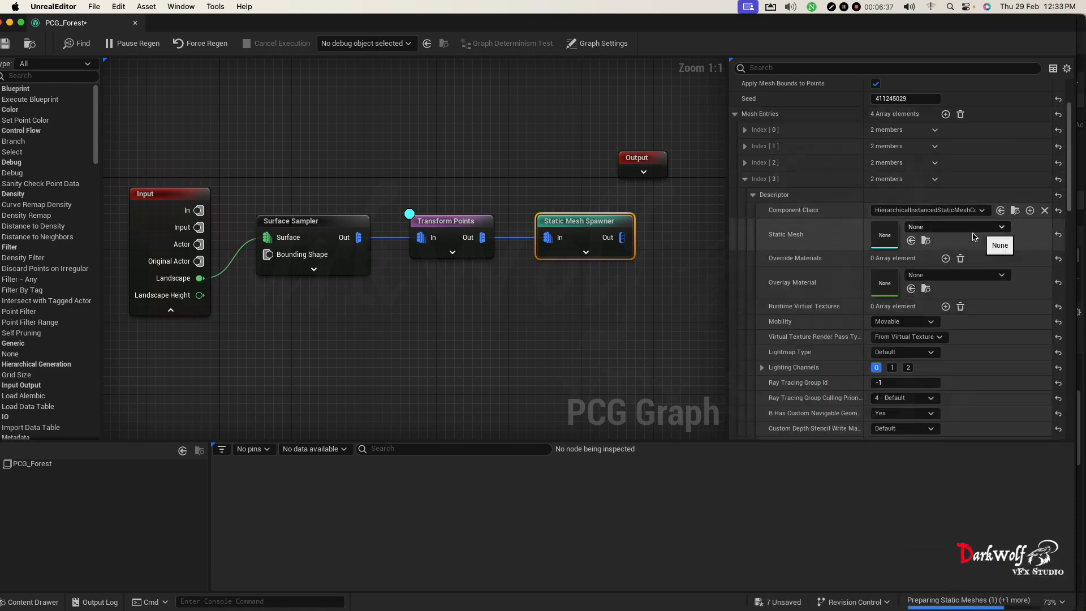
{"action": "key", "text": "ctrl+space"}
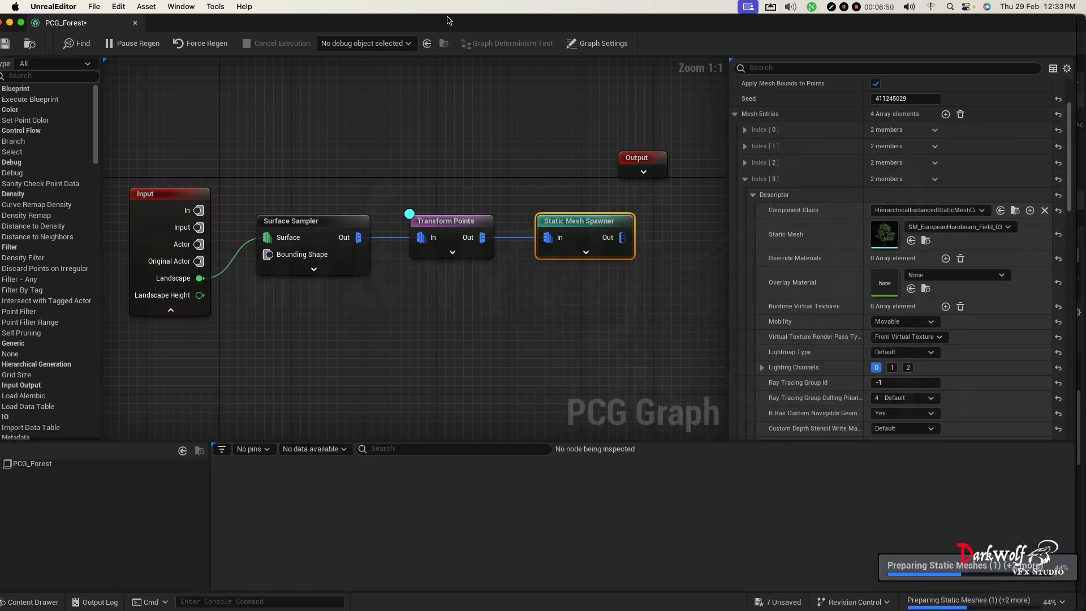
Step: Enlarge the PCG_Forest volume along its Y axis in the level and inspect the scattered trees
{"action": "left_click_drag", "start_coordinate": [447, 22], "coordinate": [596, 545]}
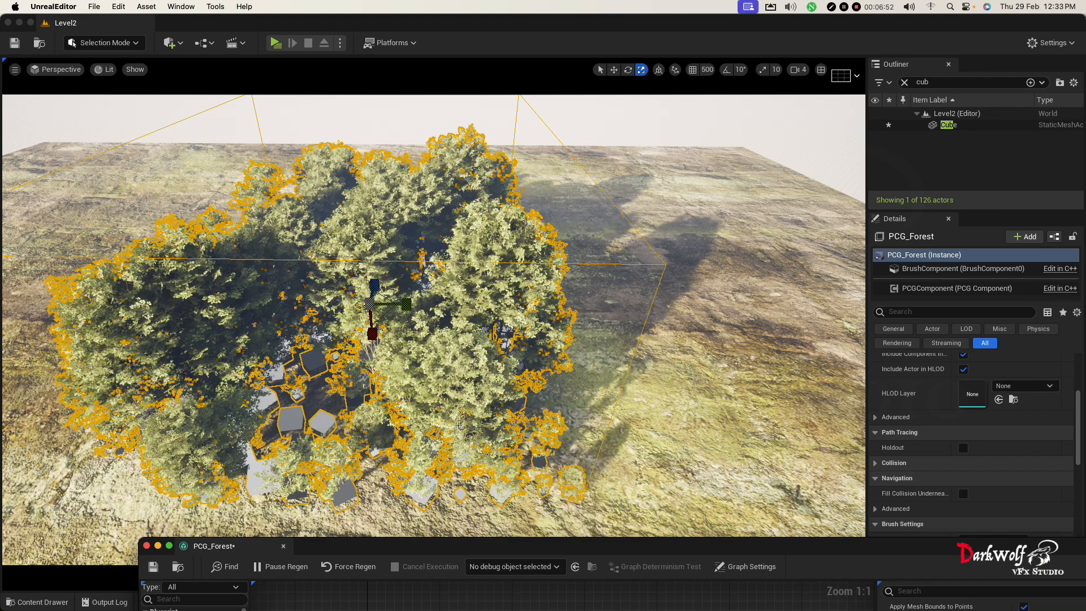
{"action": "left_click_drag", "start_coordinate": [452, 424], "coordinate": [611, 396], "text": "alt"}
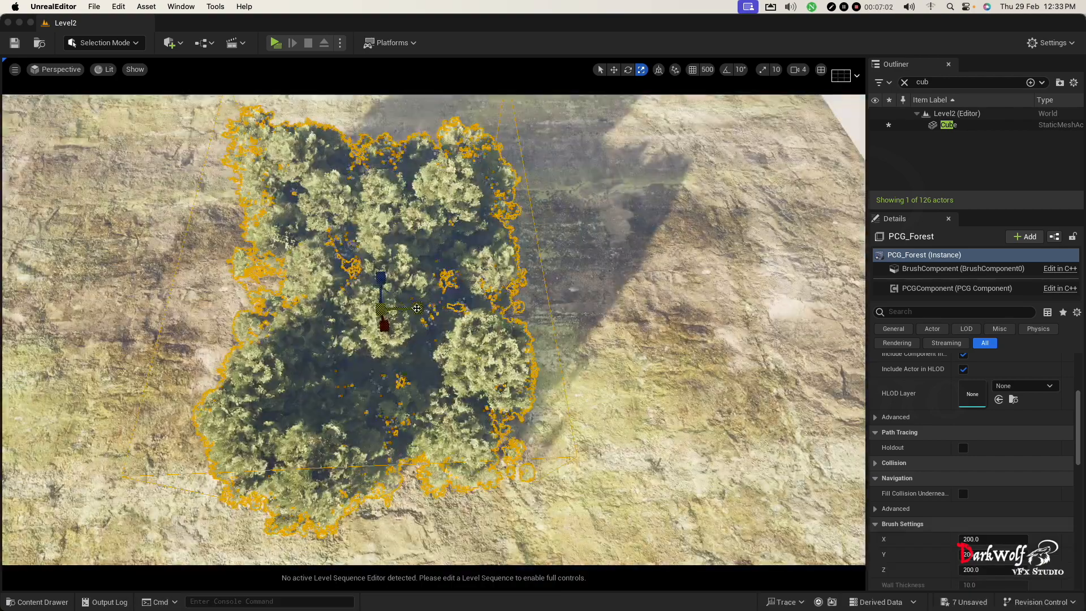
{"action": "left_click_drag", "start_coordinate": [417, 308], "coordinate": [457, 312]}
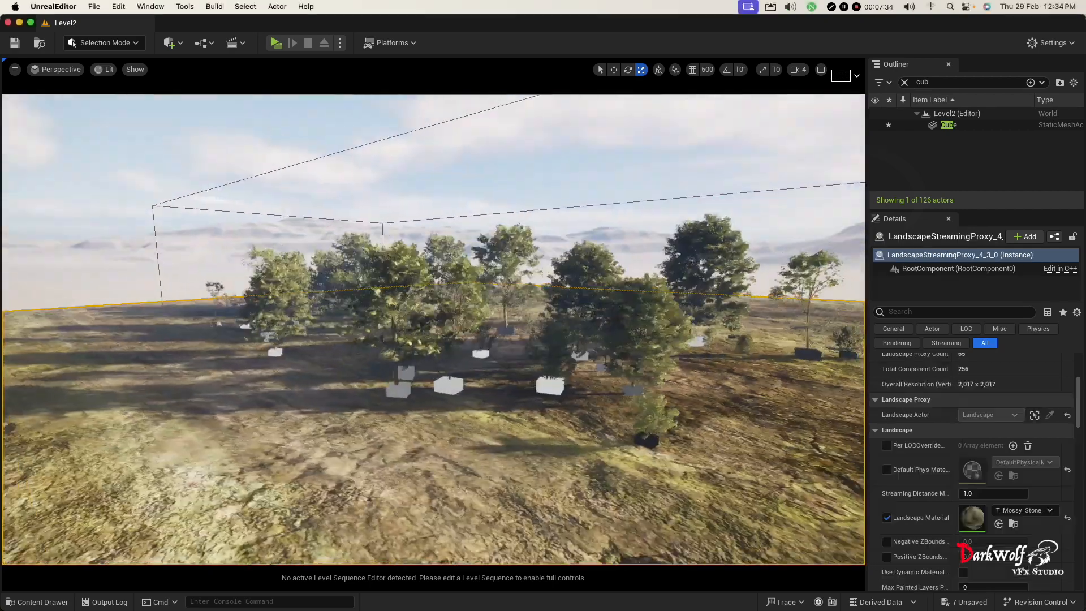
{"action": "right_click_drag", "start_coordinate": [673, 377], "coordinate": [591, 375]}
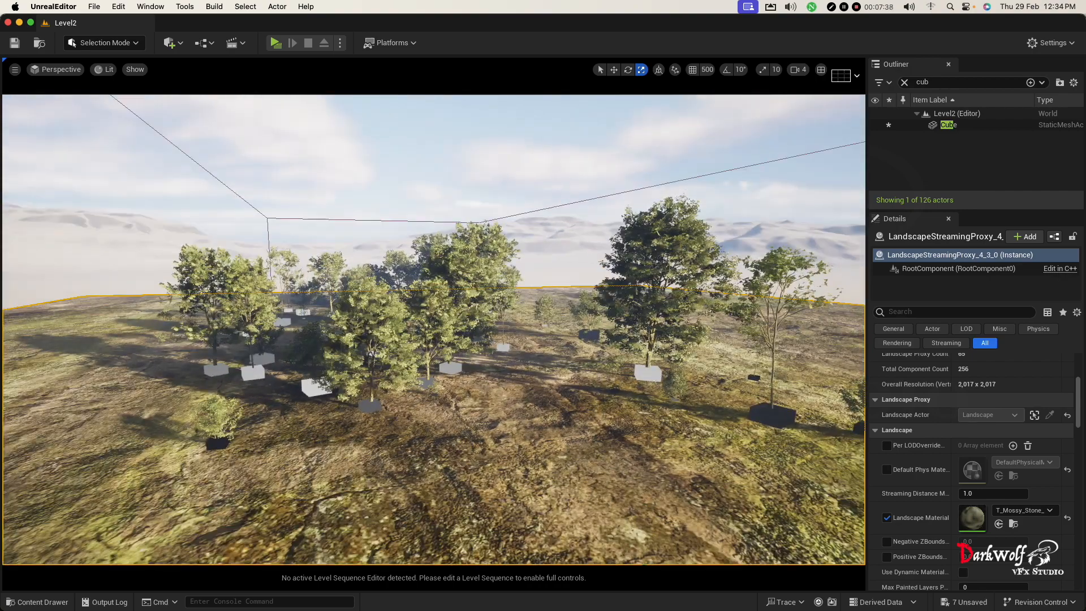
Step: Disable Debug on the Transform Points node of the PCG_Forest graph
{"action": "left_click_drag", "start_coordinate": [1085, 305], "coordinate": [446, 209]}
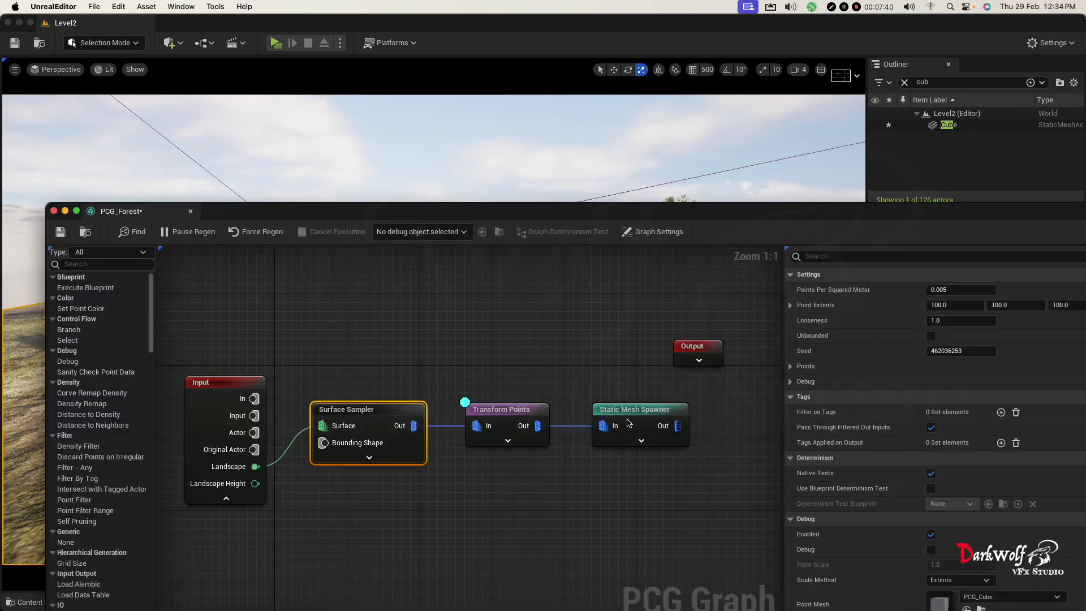
{"action": "right_click", "coordinate": [479, 409]}
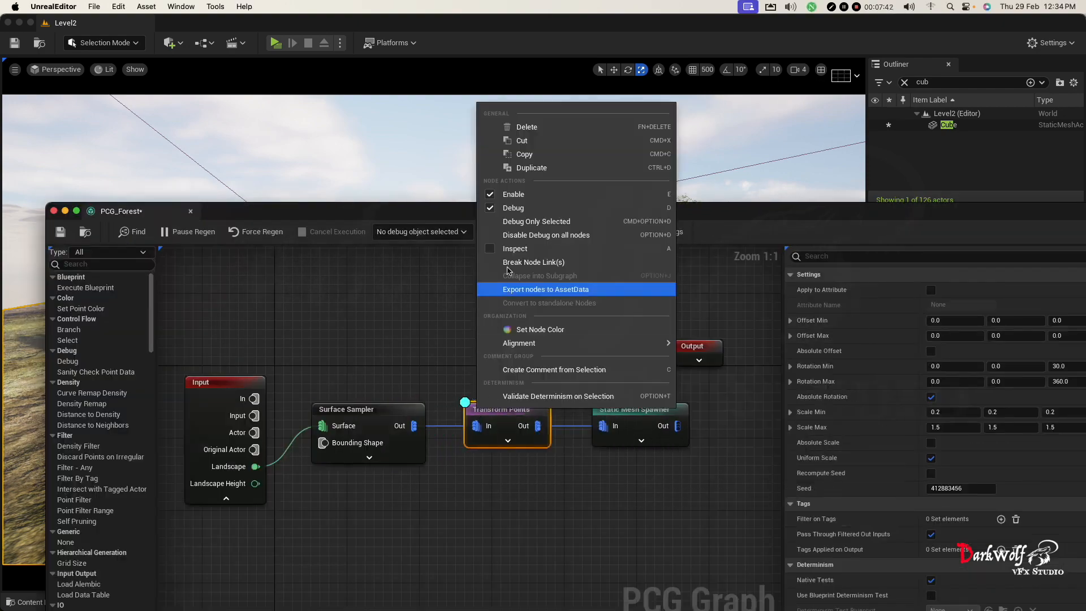
{"action": "left_click", "coordinate": [509, 208]}
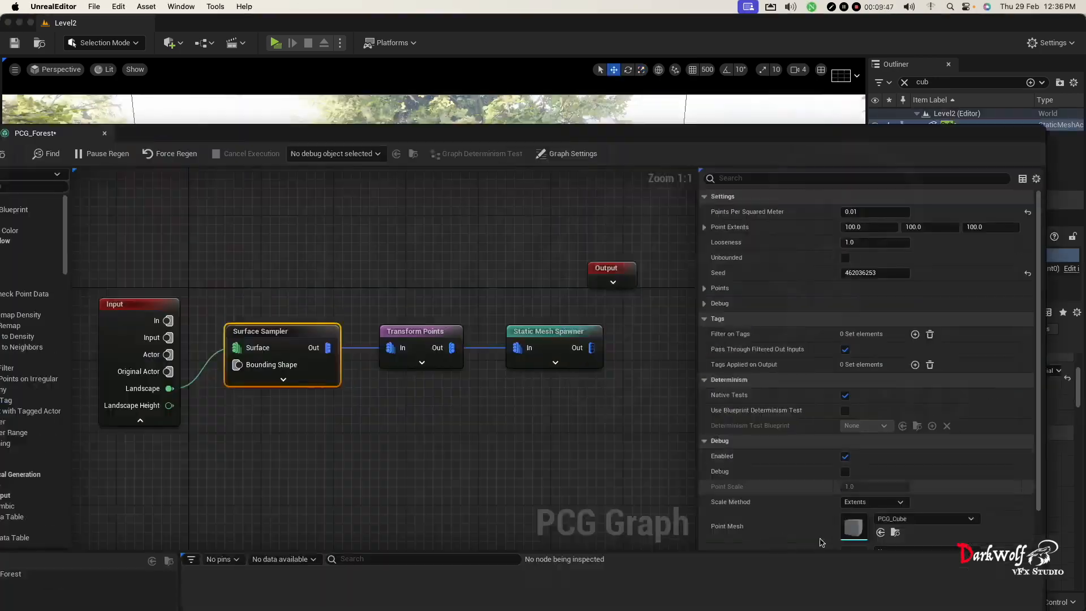
Step: Duplicate the Surface Sampler and Transform Points nodes below the originals and connect the Input node's Landscape output to the copied sampler's Surface
{"action": "left_click", "coordinate": [408, 365], "text": "shift"}
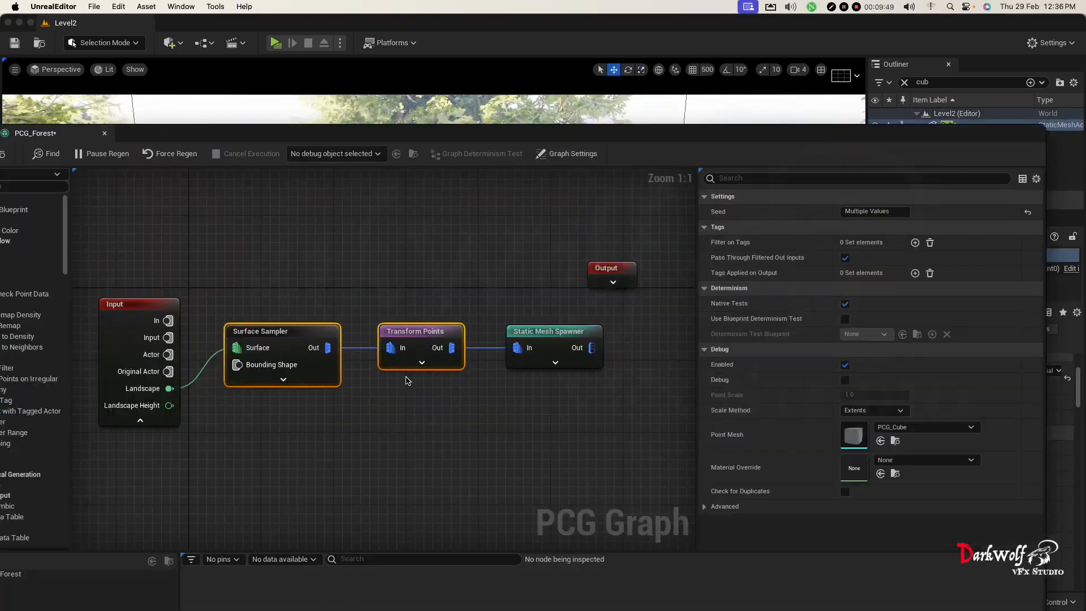
{"action": "left_click", "coordinate": [338, 456]}
{"action": "key", "text": "super+v"}
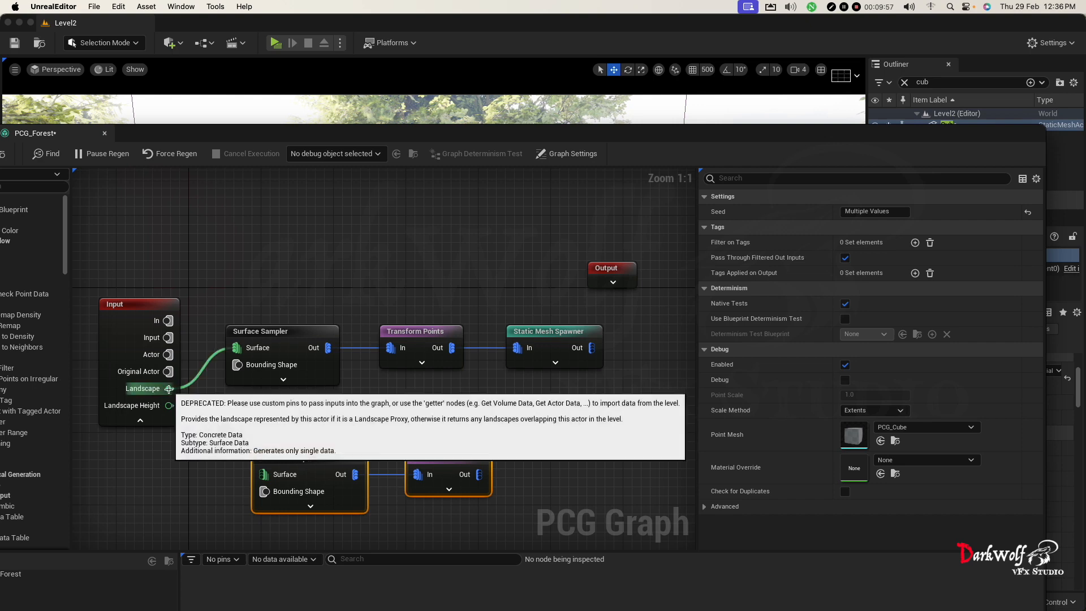
{"action": "left_click_drag", "start_coordinate": [170, 388], "coordinate": [247, 459]}
Step: Add a Static Mesh Spawner after the copied Transform Points node, give it one mesh entry and expand that entry's Descriptor
{"action": "left_click_drag", "start_coordinate": [479, 474], "coordinate": [571, 479]}
{"action": "type", "text": "static"}
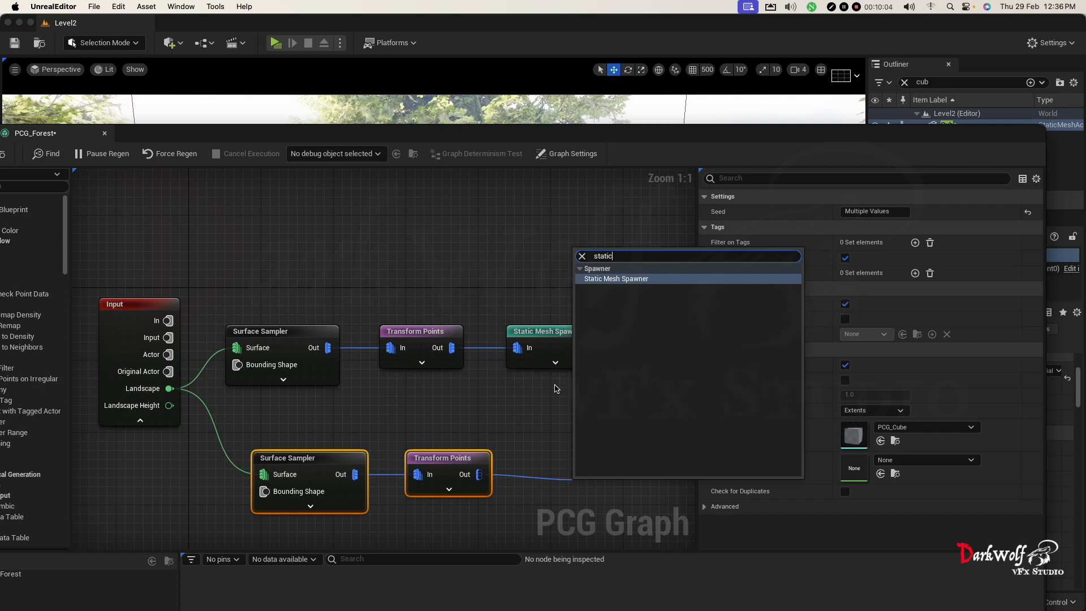
{"action": "key", "text": "Return"}
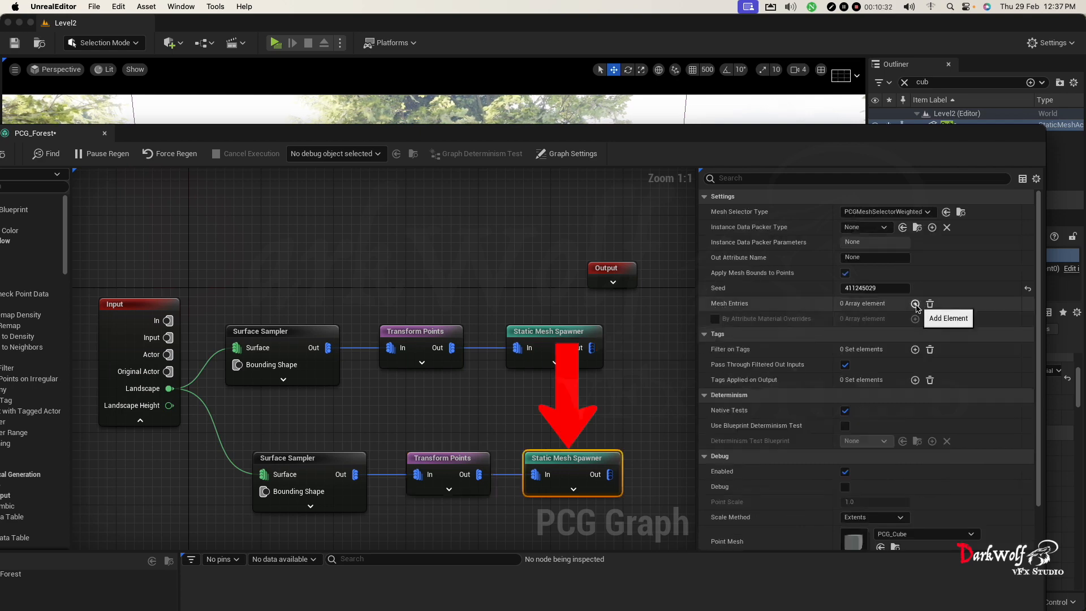
{"action": "left_click", "coordinate": [915, 304]}
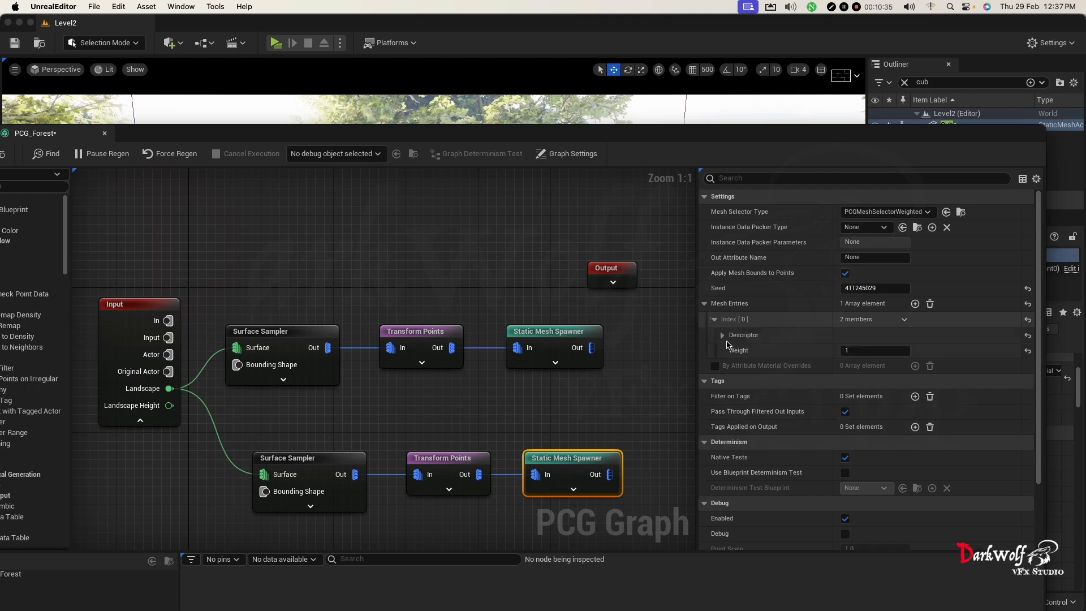
{"action": "left_click", "coordinate": [722, 334]}
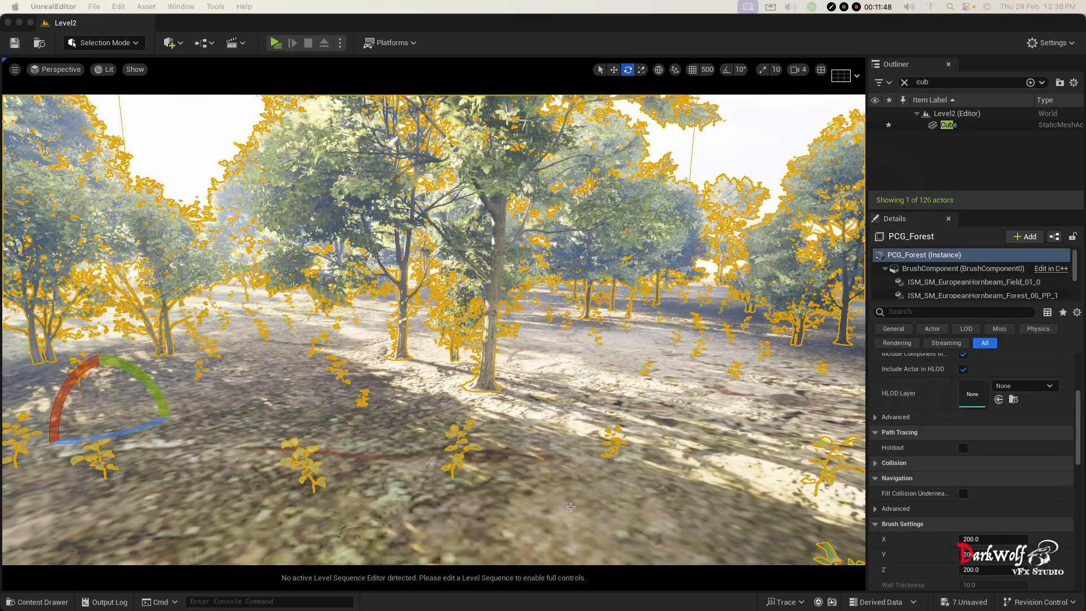
Step: Frame the landscape in the level viewport and examine how the PCG_Forest trees and small plants are spread over it
{"action": "left_click", "coordinate": [571, 507]}
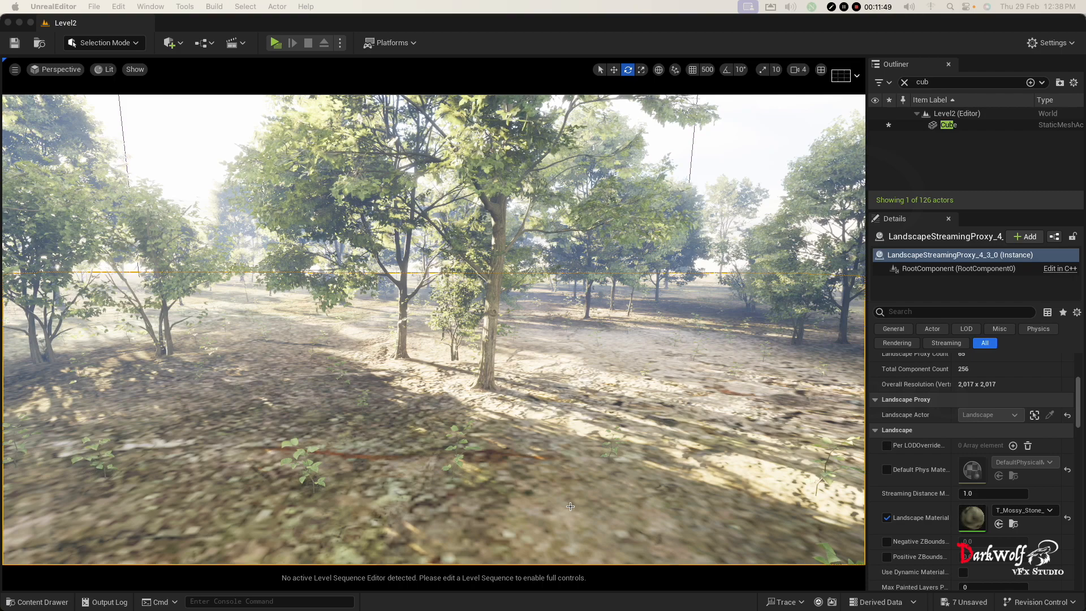
{"action": "key", "text": "f"}
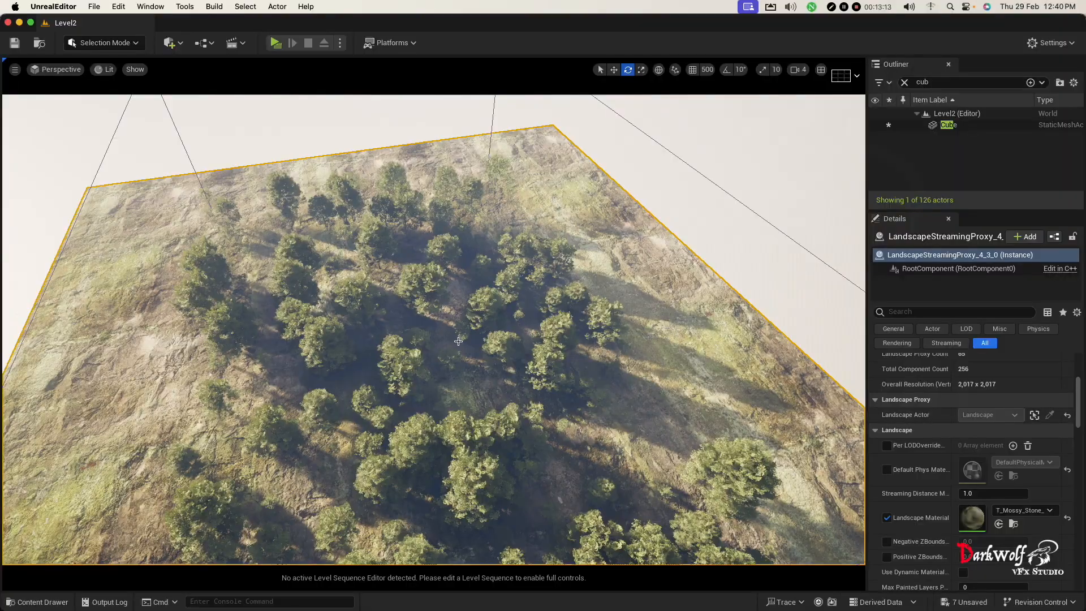
{"action": "left_click", "coordinate": [458, 340]}
{"action": "key", "text": "r"}
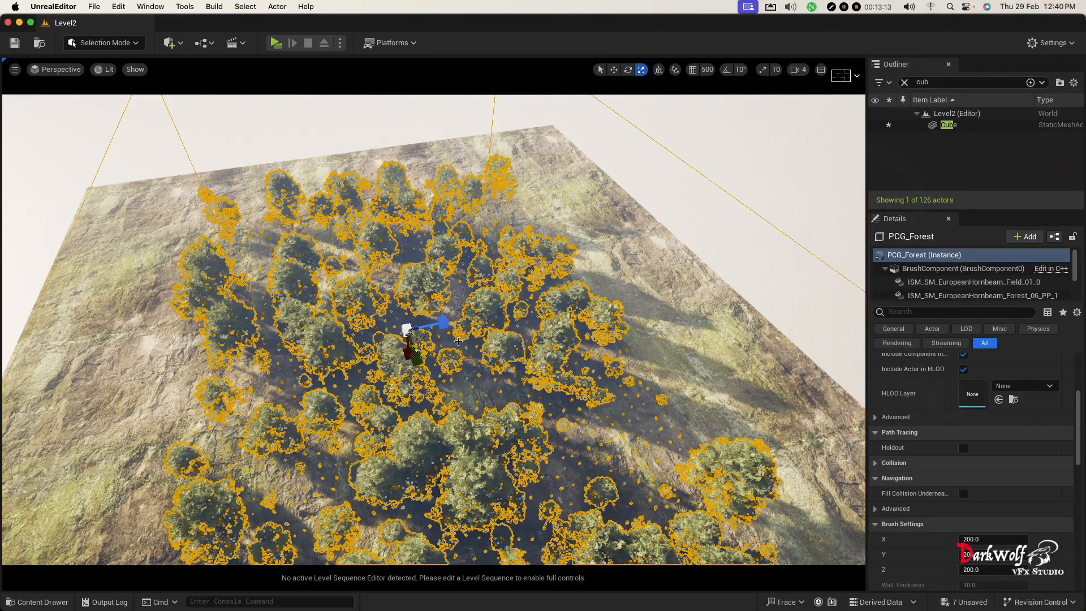
{"action": "left_click", "coordinate": [113, 346]}
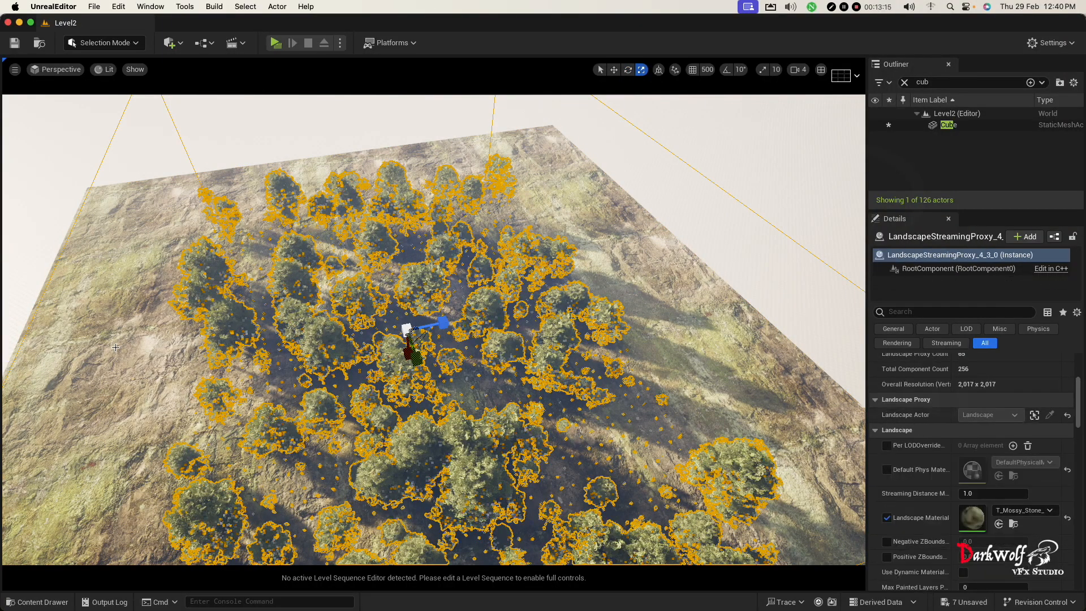